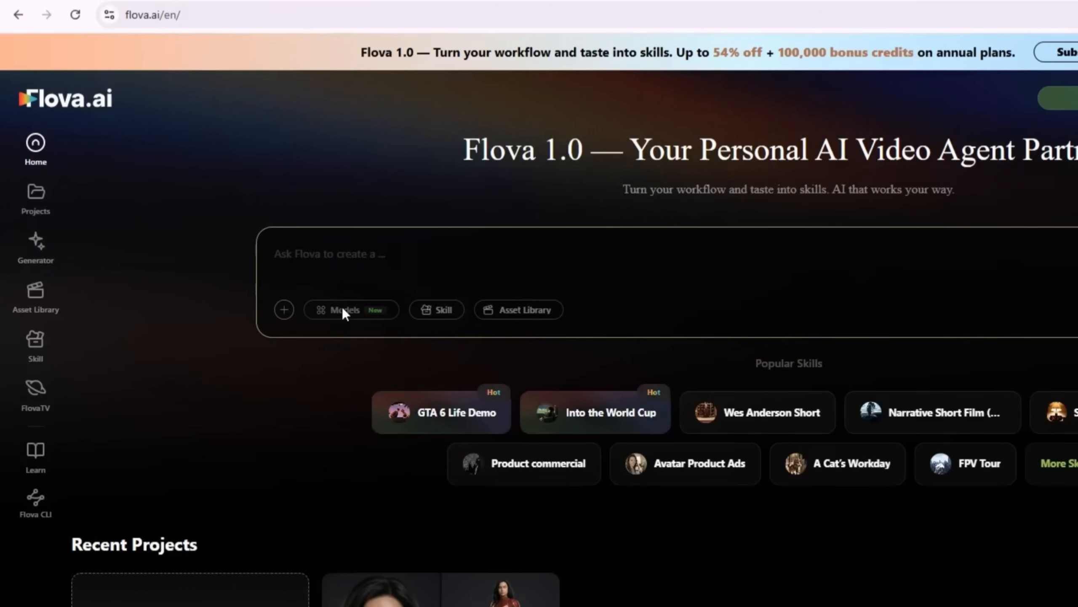
# - Examine the video generation models available for the prompt, from Seedance 2.0 through MiniMax Hailuo 2.3
pyautogui.click(343, 310)
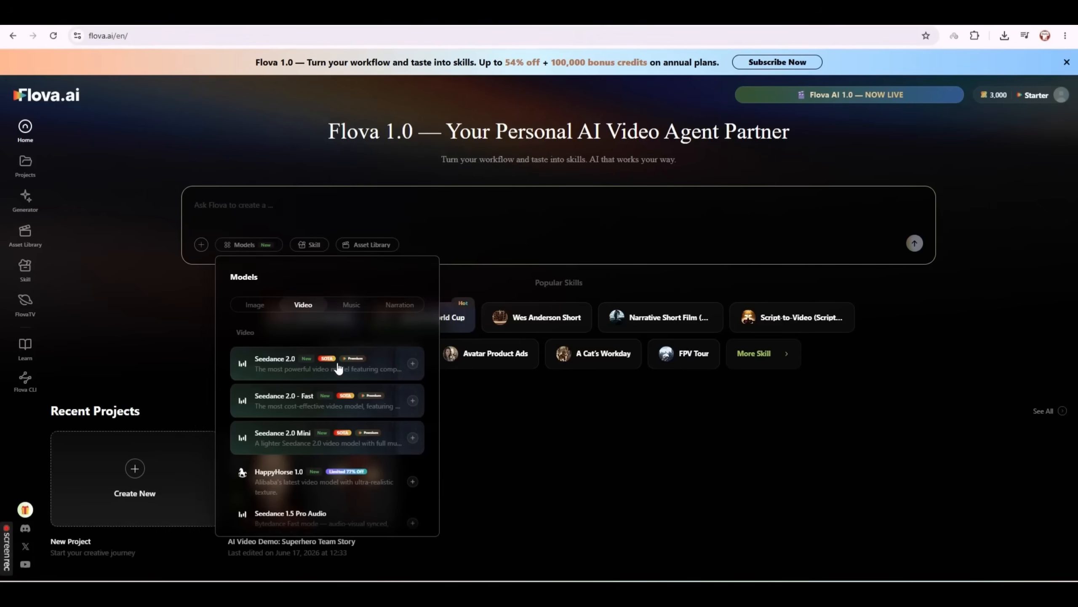
pyautogui.scroll(-1, 338, 367)
pyautogui.scroll(-1, 328, 385)
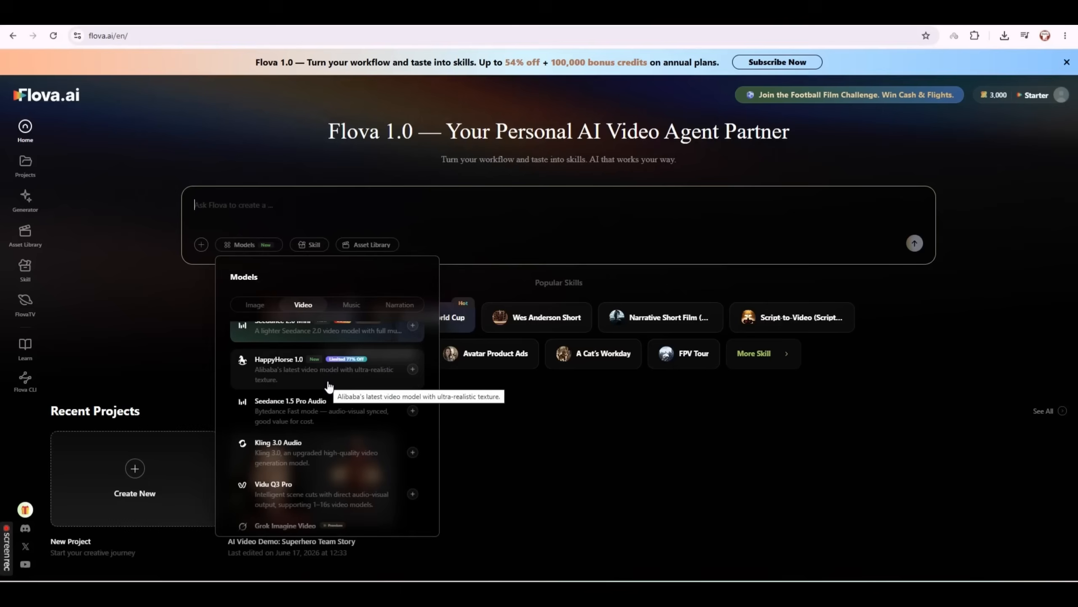
pyautogui.scroll(-3, 328, 385)
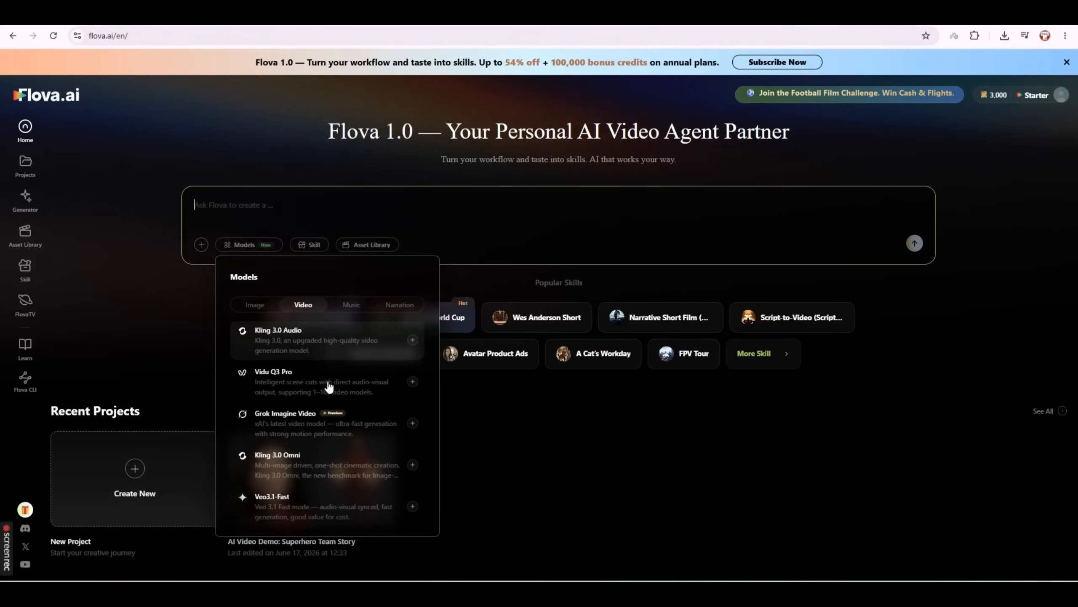
pyautogui.scroll(-2, 328, 385)
pyautogui.scroll(-2, 316, 505)
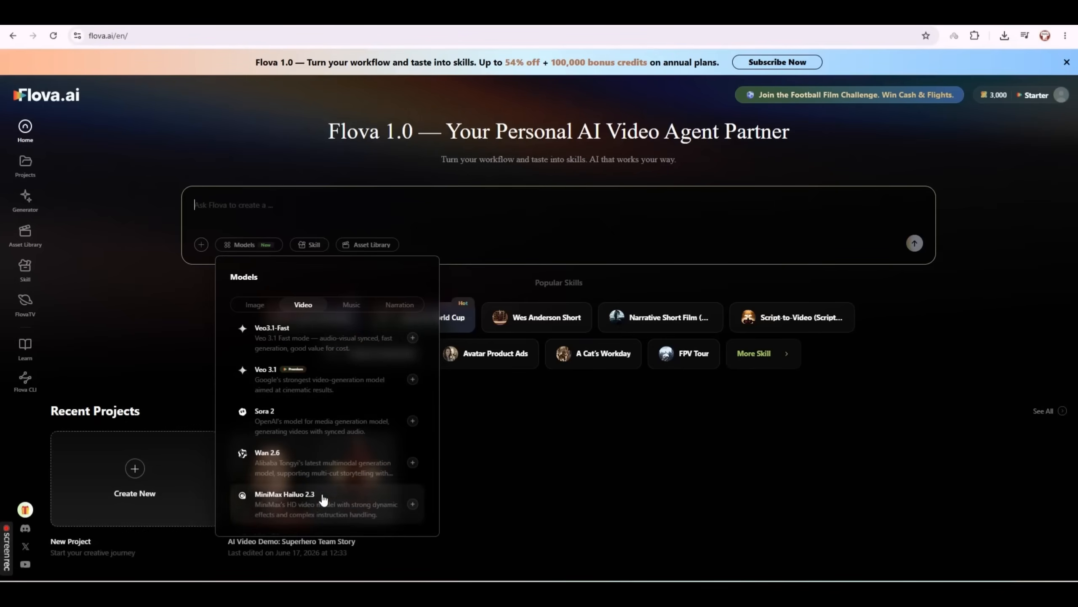
pyautogui.scroll(7, 329, 470)
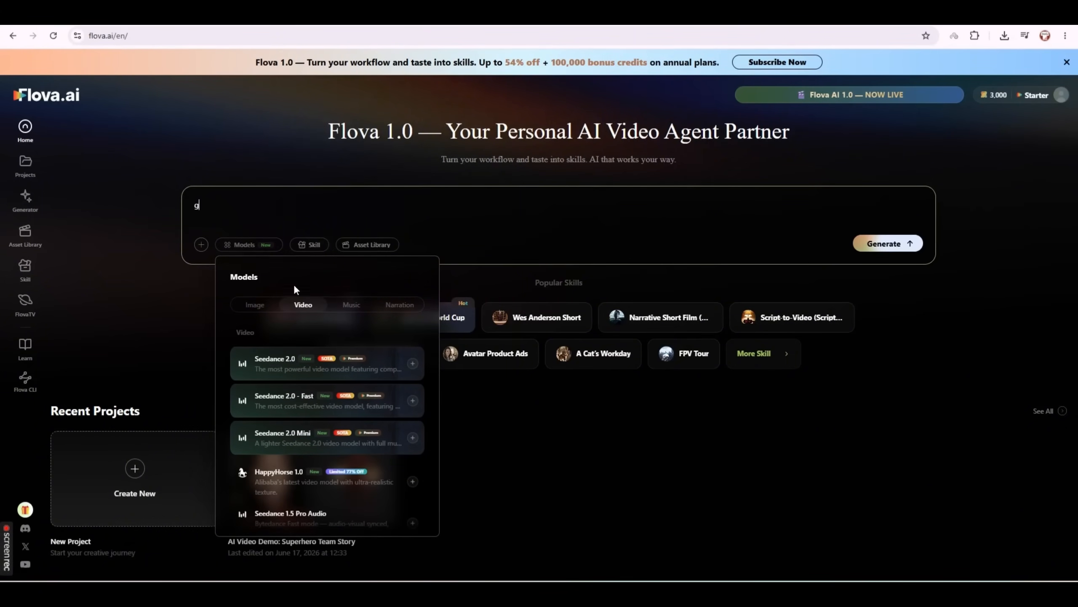
# - Add the GPT Image 2 image model to the prompt and remove the stray letter g before it
pyautogui.click(255, 306)
pyautogui.click(314, 357)
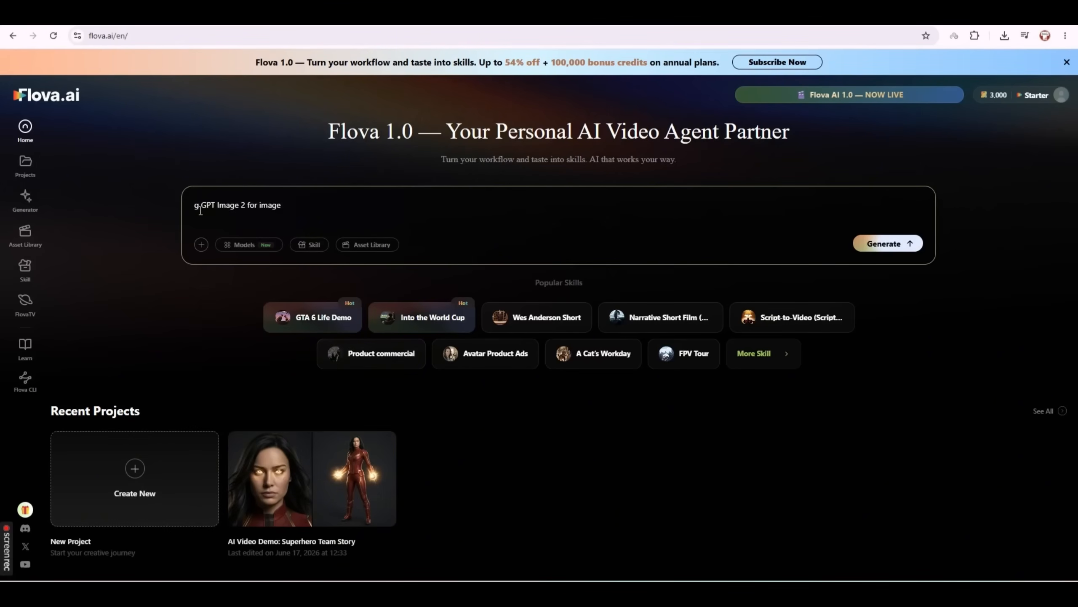
pyautogui.press('BackSpace')
# - Generate a skateboard themed t-shirt design, described as streetwear and t-shirt graphic on a white background, and dismiss the notification tip
pyautogui.click(297, 205)
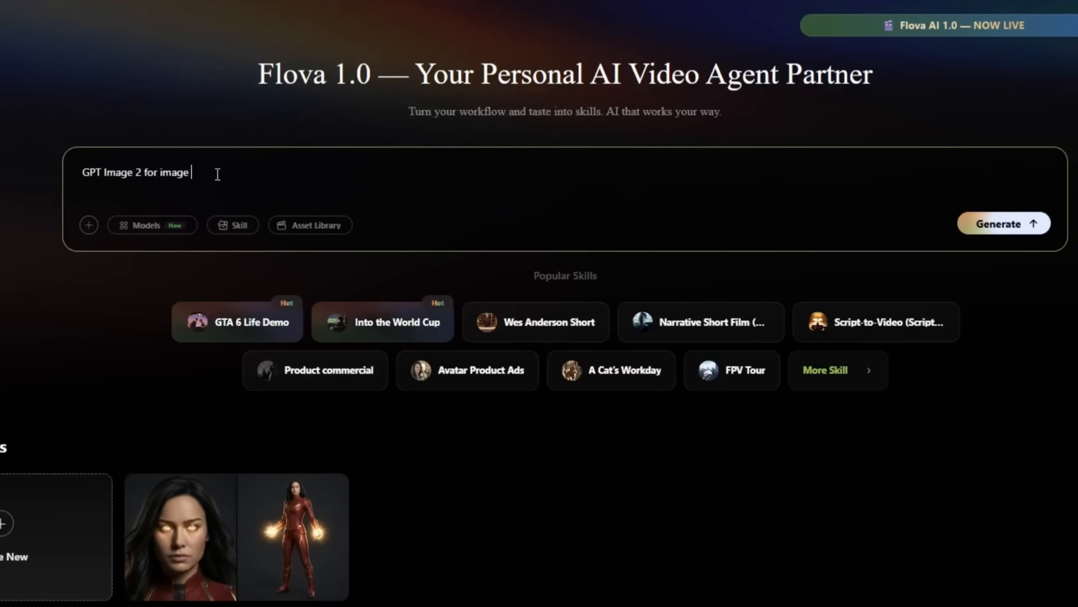
pyautogui.write('generate a skat')
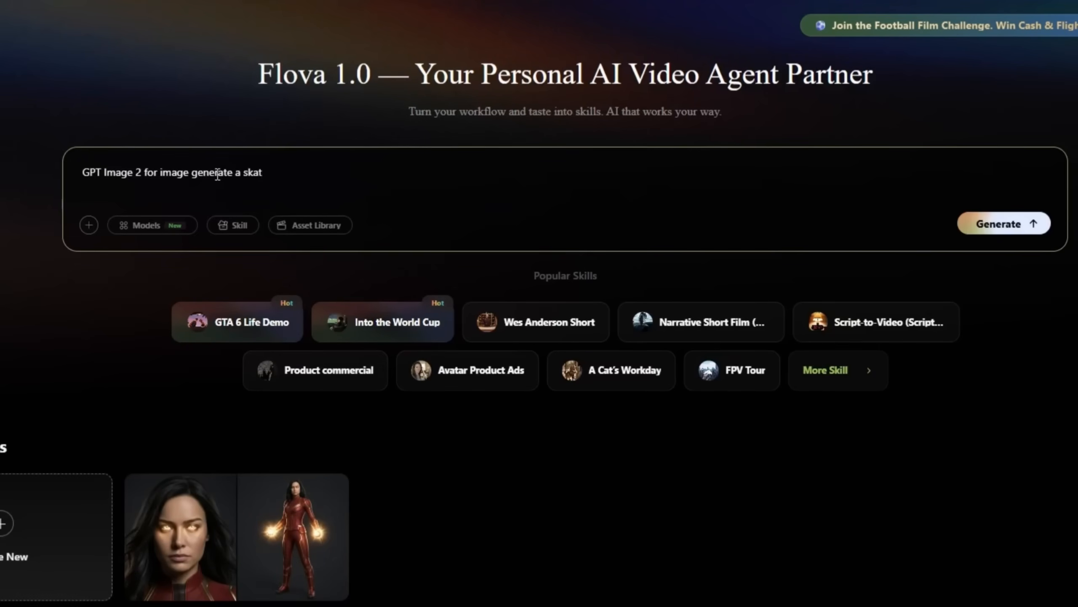
pyautogui.write('eboard themed t-shirt design, ')
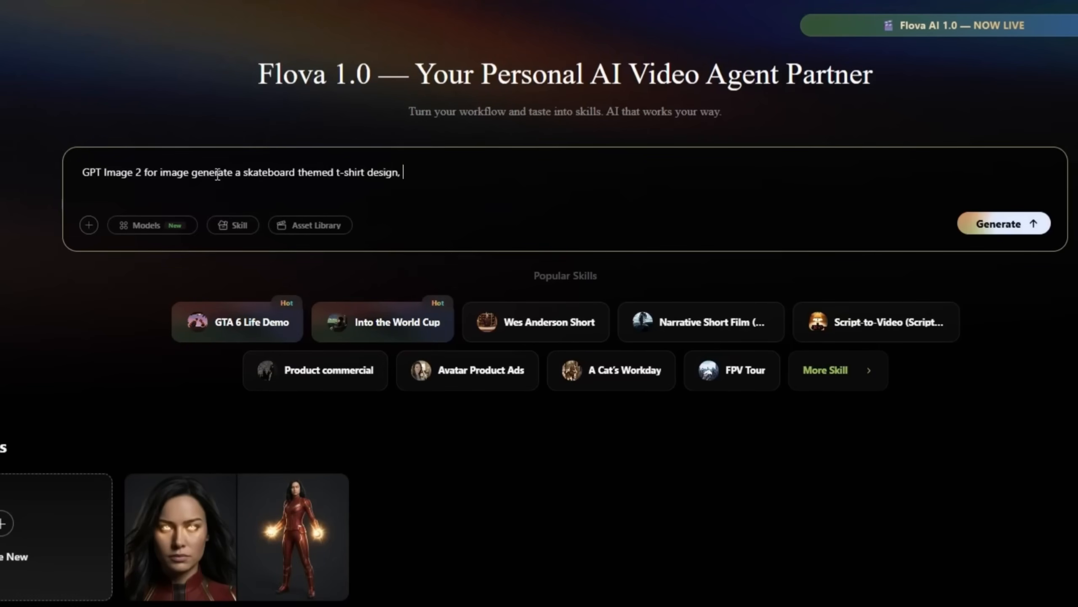
pyautogui.write('streetwear, t-shirt graphic, on a white background.')
pyautogui.click(1008, 223)
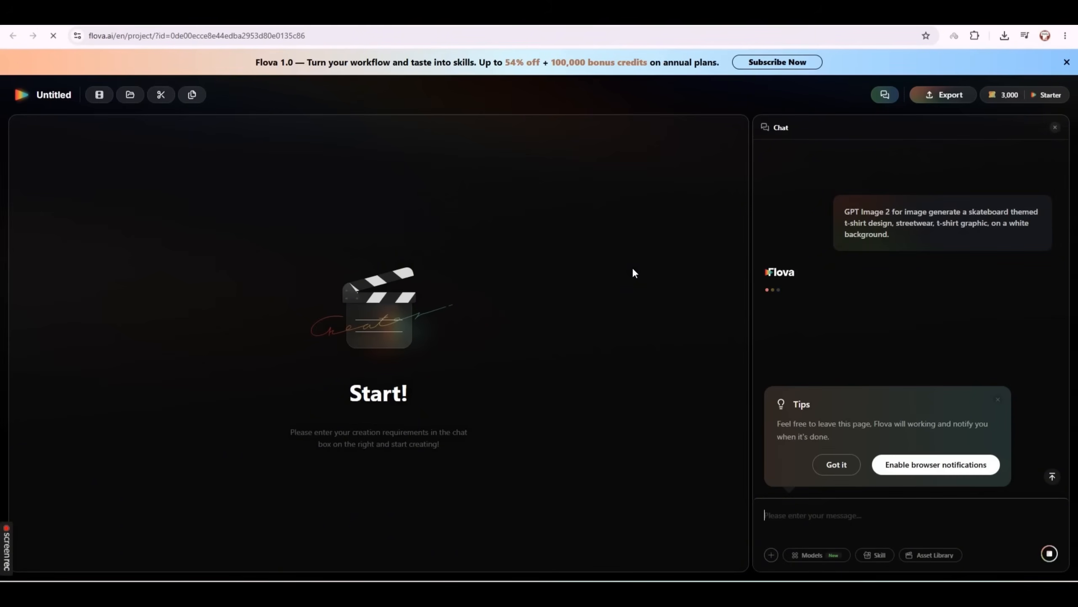
pyautogui.click(828, 471)
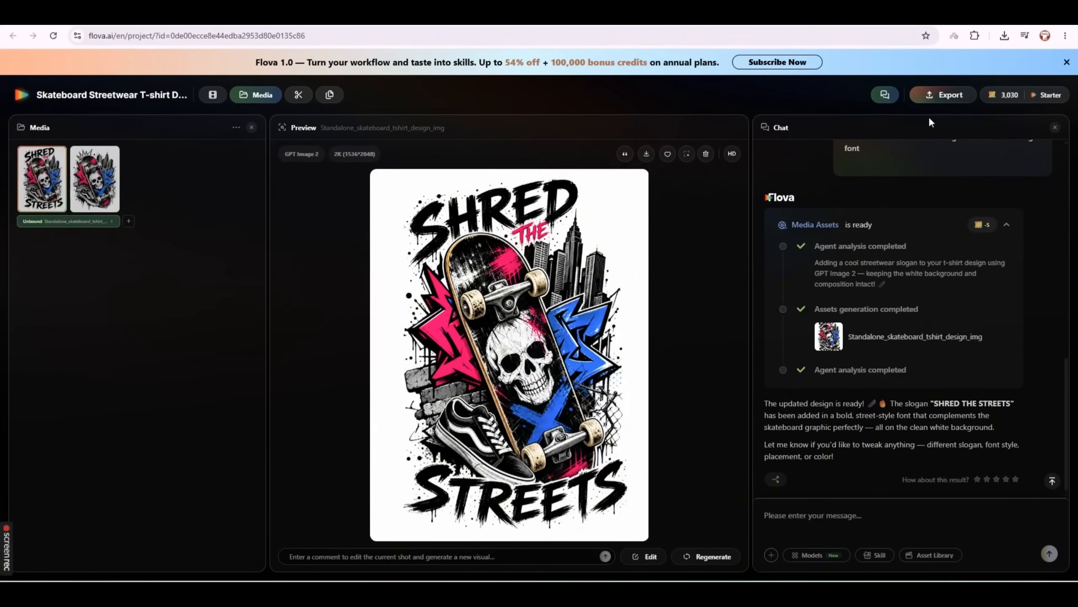
# - Look at the edit settings of the SHRED THE STREETS design and return to its full preview
pyautogui.click(645, 557)
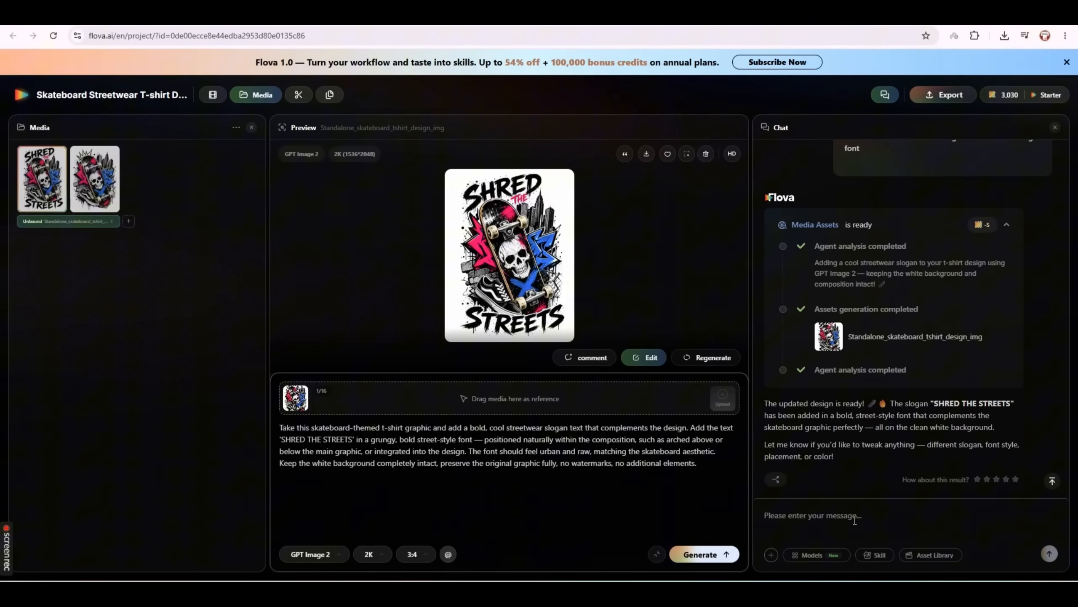
pyautogui.click(792, 497)
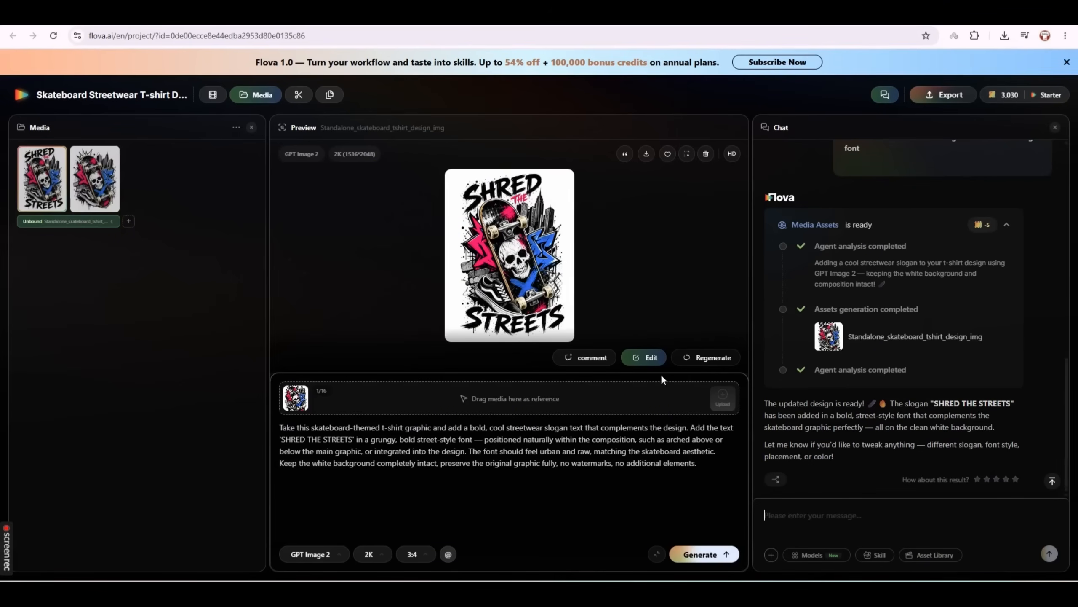
pyautogui.click(650, 361)
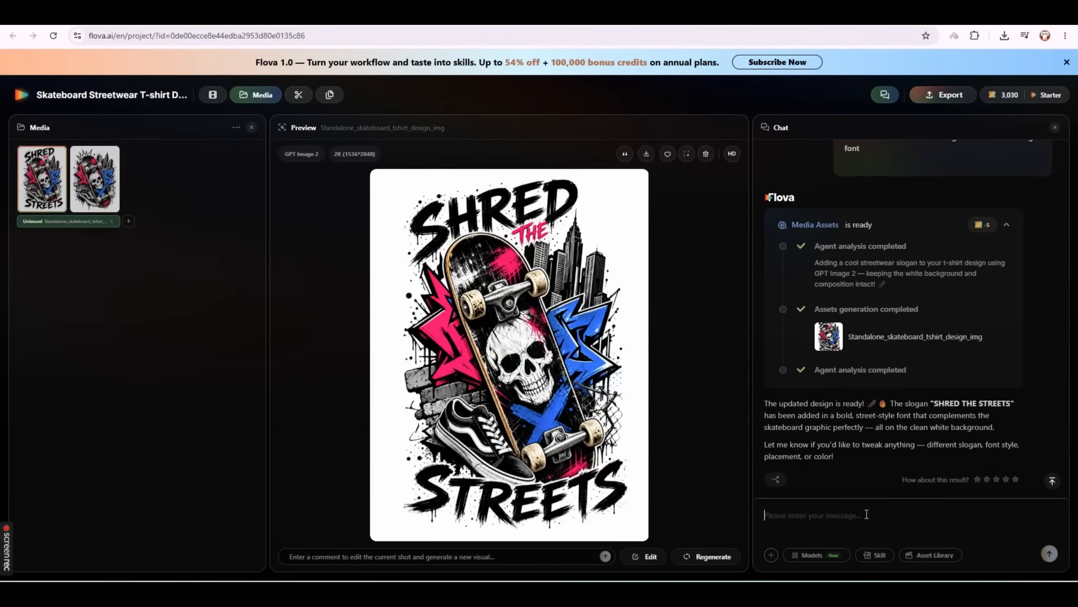
# - Generate a lifestyle image with this design on the front of a t-shirt worn by a green-haired male model skating on the street, and enlarge it
pyautogui.write('now add this design to a')
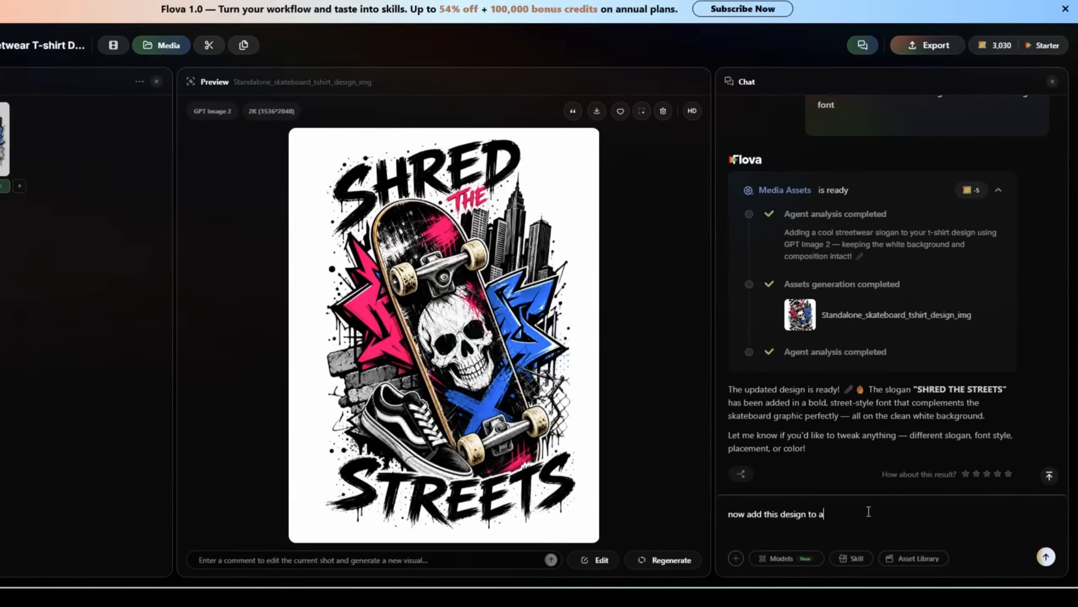
pyautogui.write(' male model, back of')
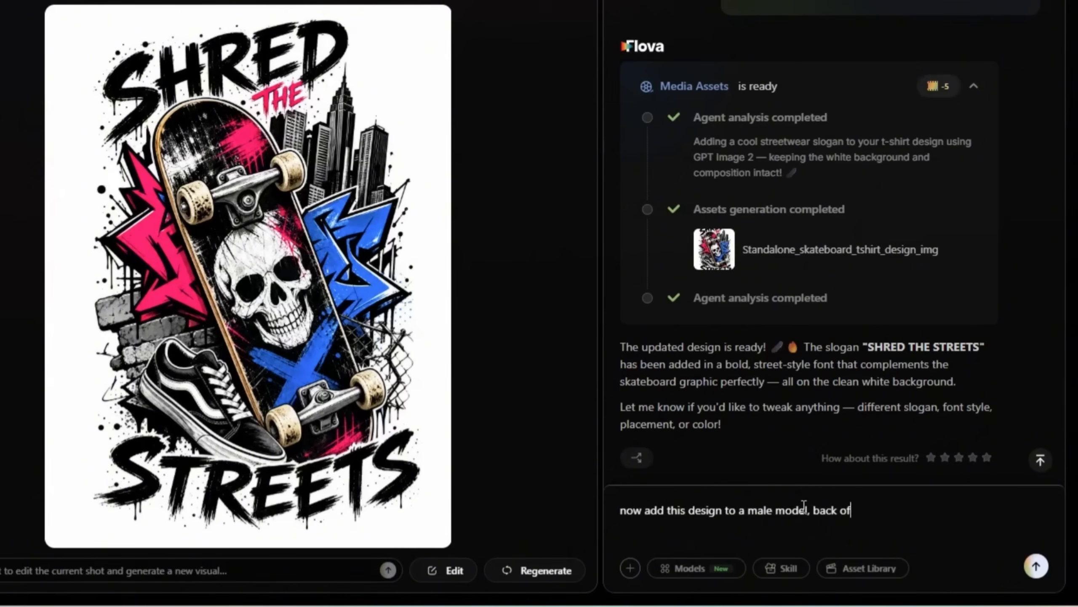
pyautogui.press('BackSpace')
pyautogui.press('BackSpace')
pyautogui.press('BackSpace')
pyautogui.press('BackSpace')
pyautogui.press('BackSpace')
pyautogui.press('BackSpace')
pyautogui.press('BackSpace')
pyautogui.press('BackSpace')
pyautogui.press('BackSpace')
pyautogui.press('BackSpace')
pyautogui.press('BackSpace')
pyautogui.press('BackSpace')
pyautogui.press('BackSpace')
pyautogui.press('BackSpace')
pyautogui.press('BackSpace')
pyautogui.press('BackSpace')
pyautogui.press('BackSpace')
pyautogui.press('BackSpace')
pyautogui.press('BackSpace')
pyautogui.press('BackSpace')
pyautogui.write('the back of')
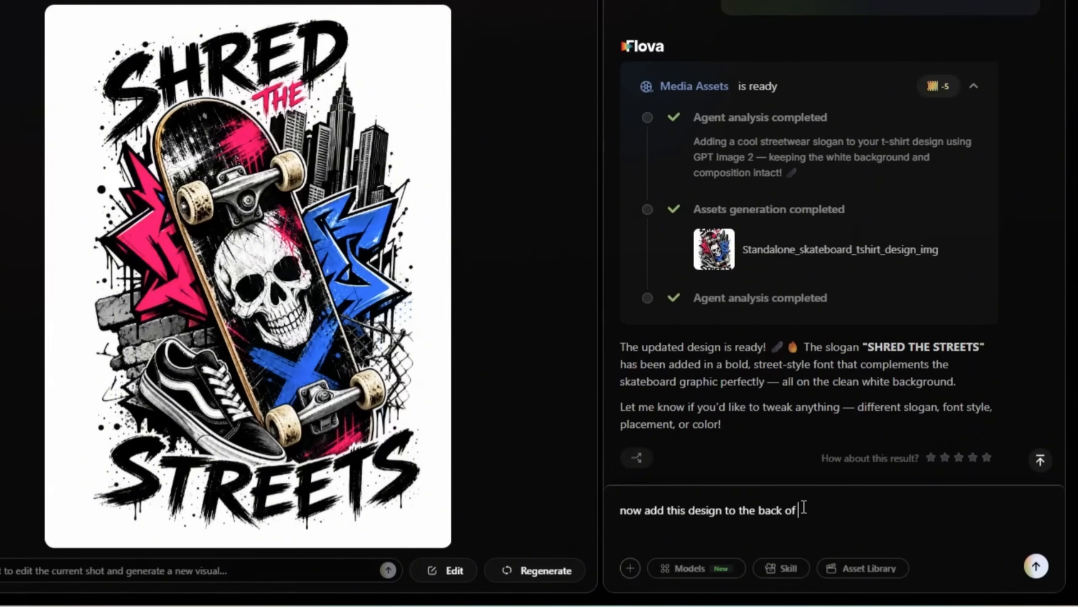
pyautogui.press('BackSpace')
pyautogui.press('BackSpace')
pyautogui.press('BackSpace')
pyautogui.press('BackSpace')
pyautogui.press('BackSpace')
pyautogui.press('BackSpace')
pyautogui.press('BackSpace')
pyautogui.write('front of t-shirt on a ')
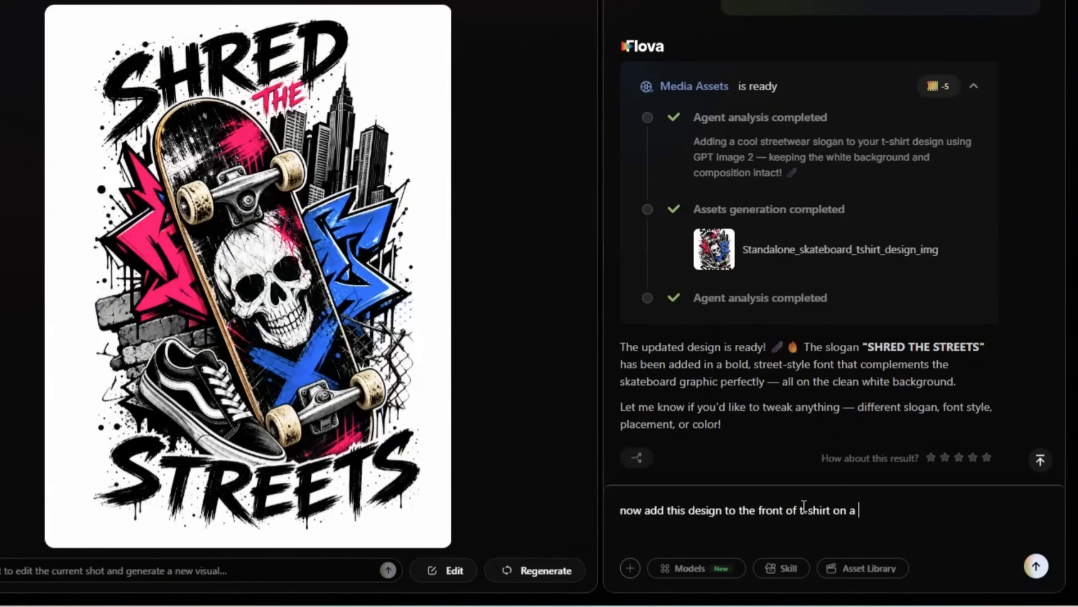
pyautogui.write('male model, with gr')
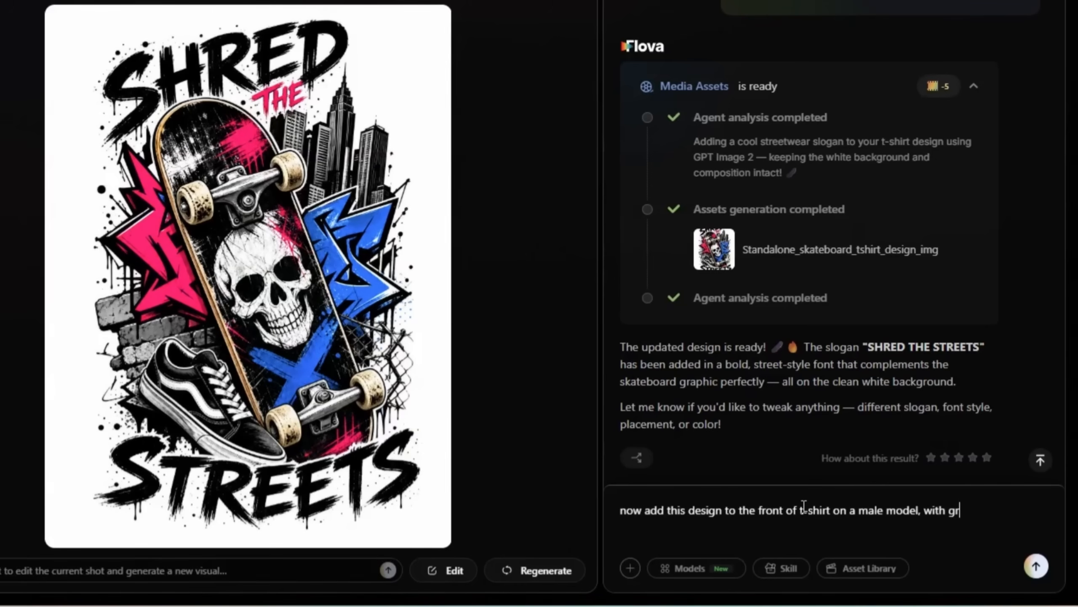
pyautogui.write('een hear, skating')
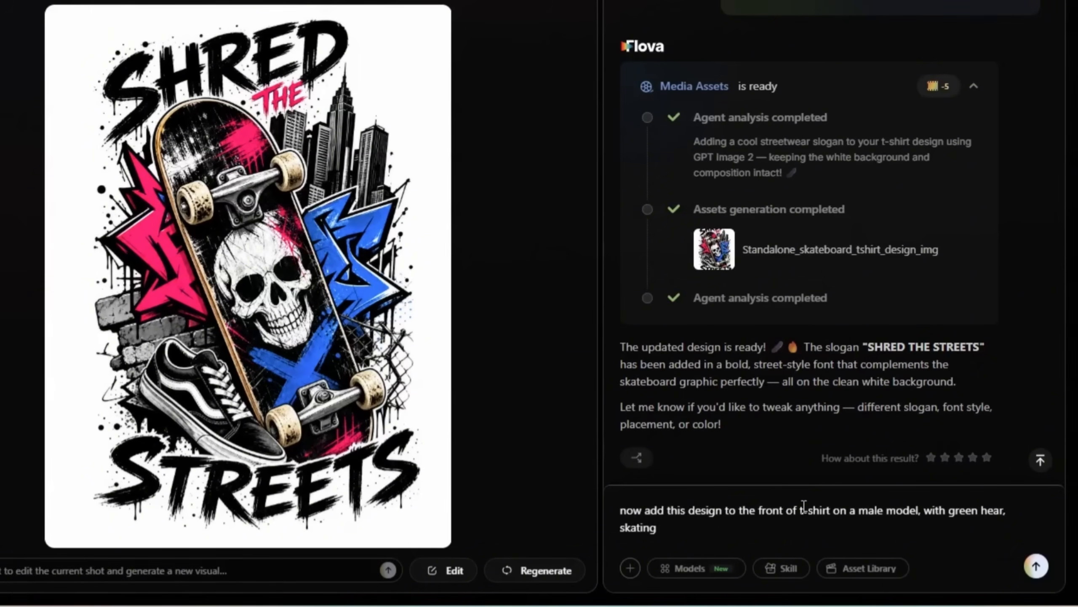
pyautogui.write(' on the street, lif')
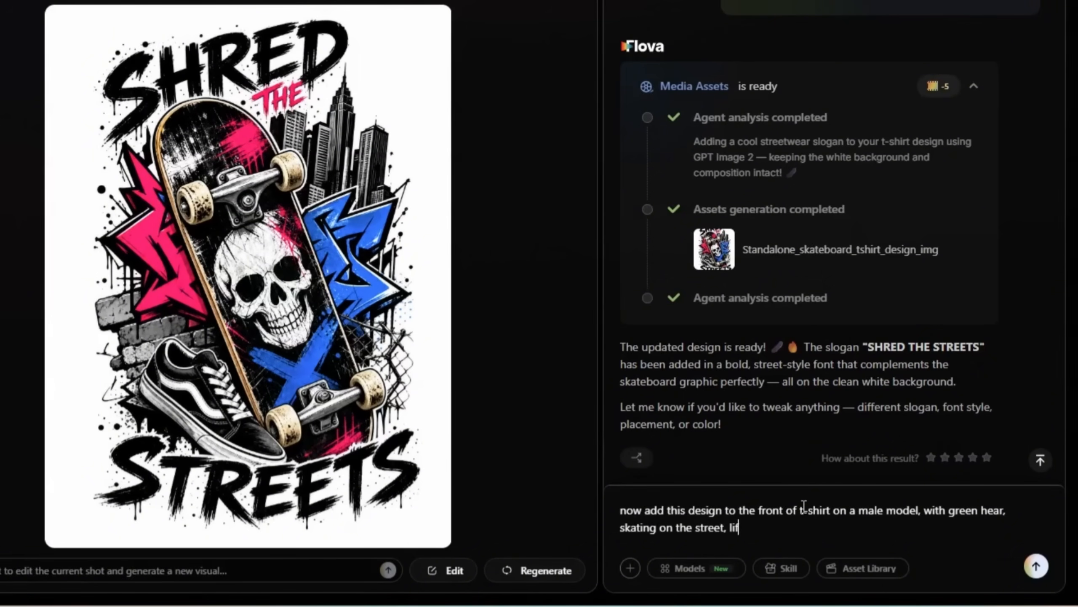
pyautogui.write('estyle image')
pyautogui.click(1036, 568)
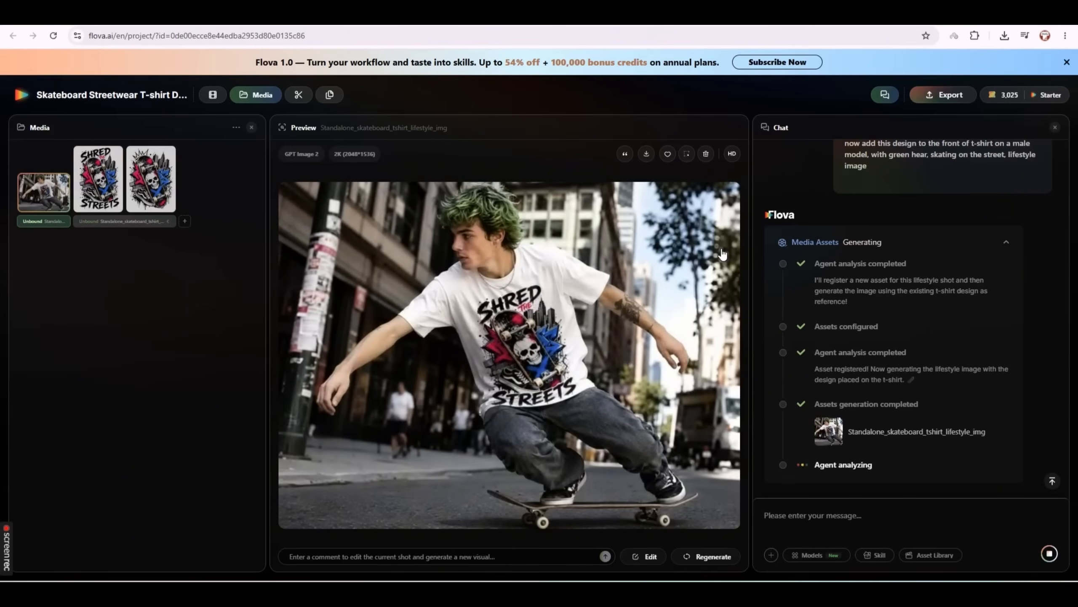
pyautogui.click(593, 362)
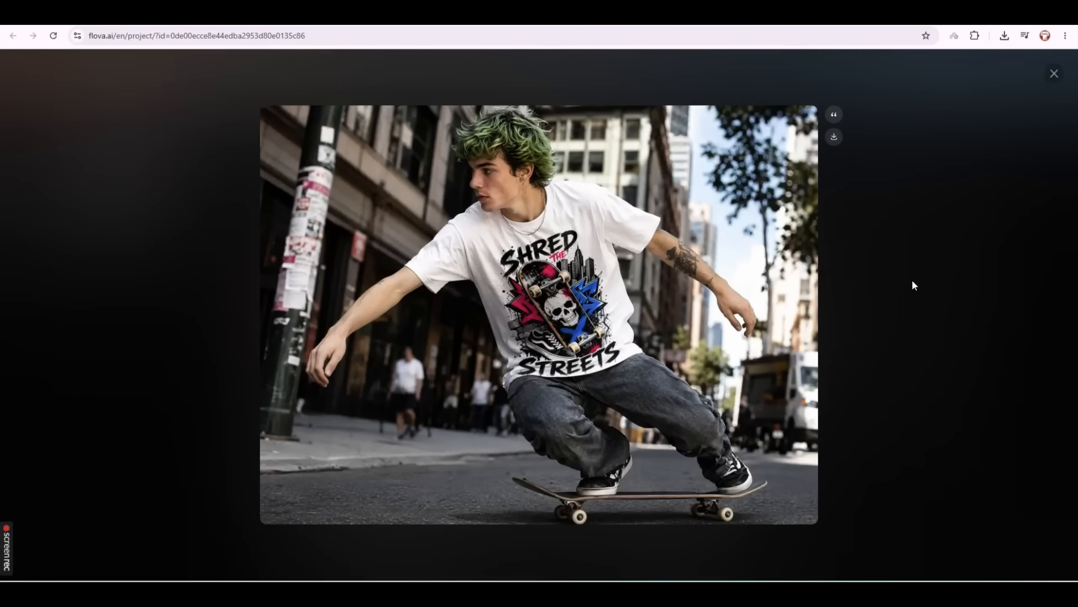
pyautogui.click(913, 284)
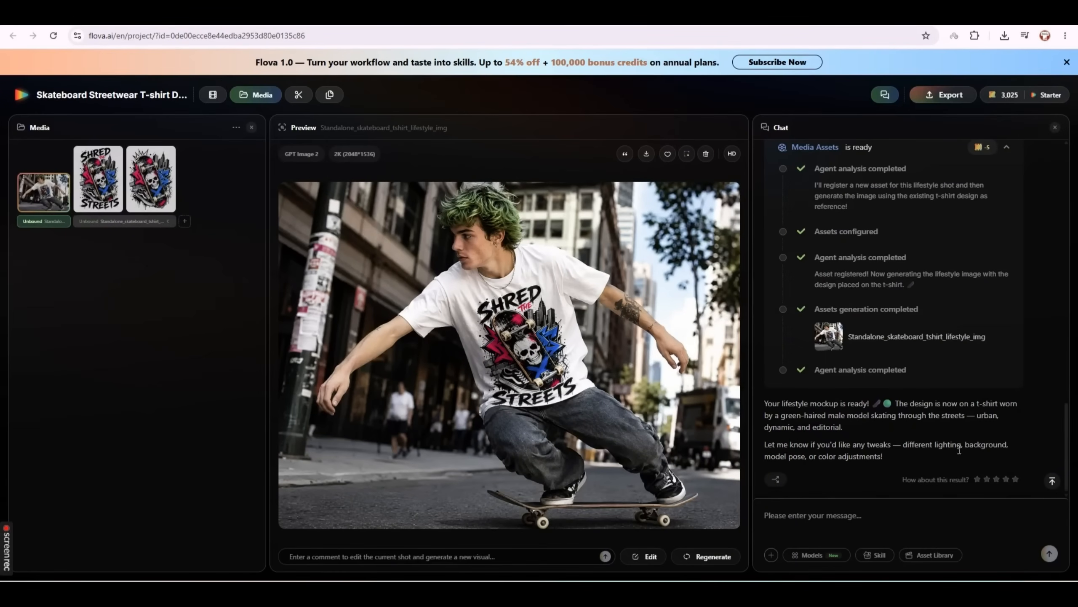
# - Request brand items using the design on a mug, a laptop sticker, a coaster and a backpack, with a different image for each item
pyautogui.click(854, 510)
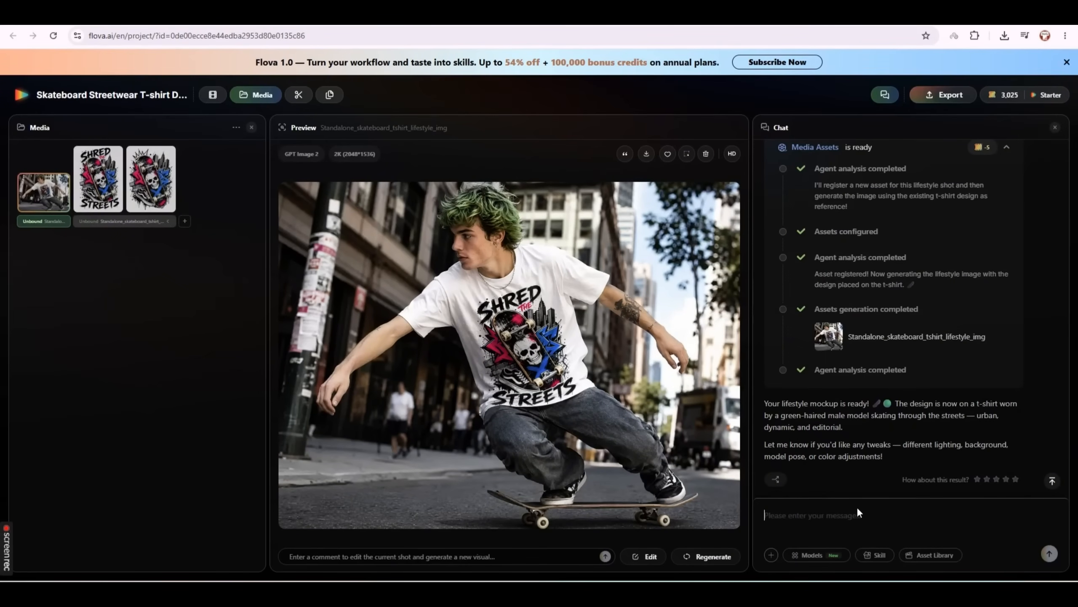
pyautogui.write('Now I would like to')
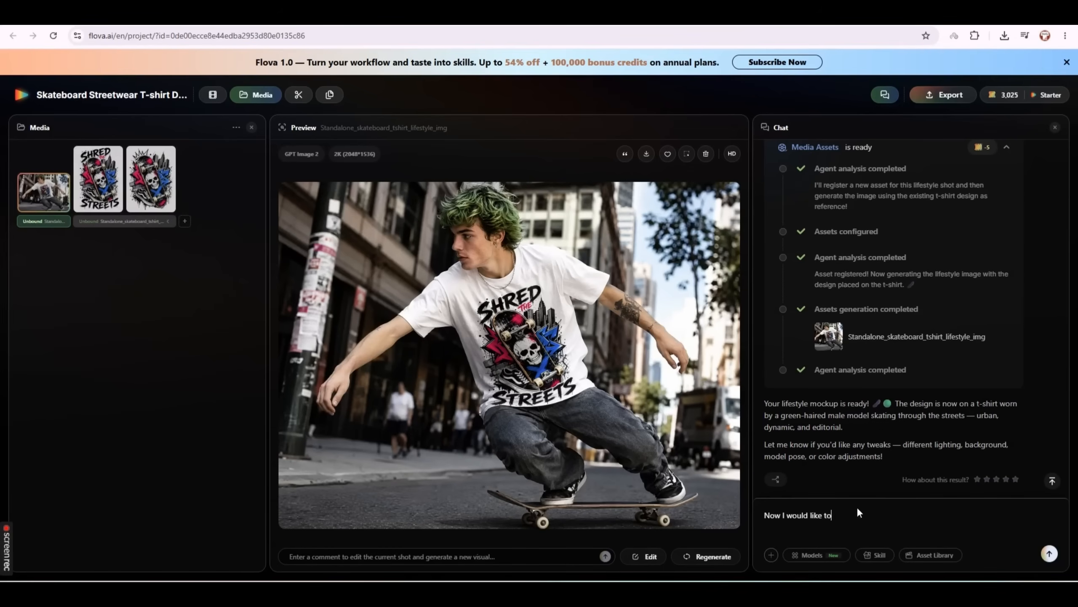
pyautogui.write(' create brand items using the design. So add the design on a mu')
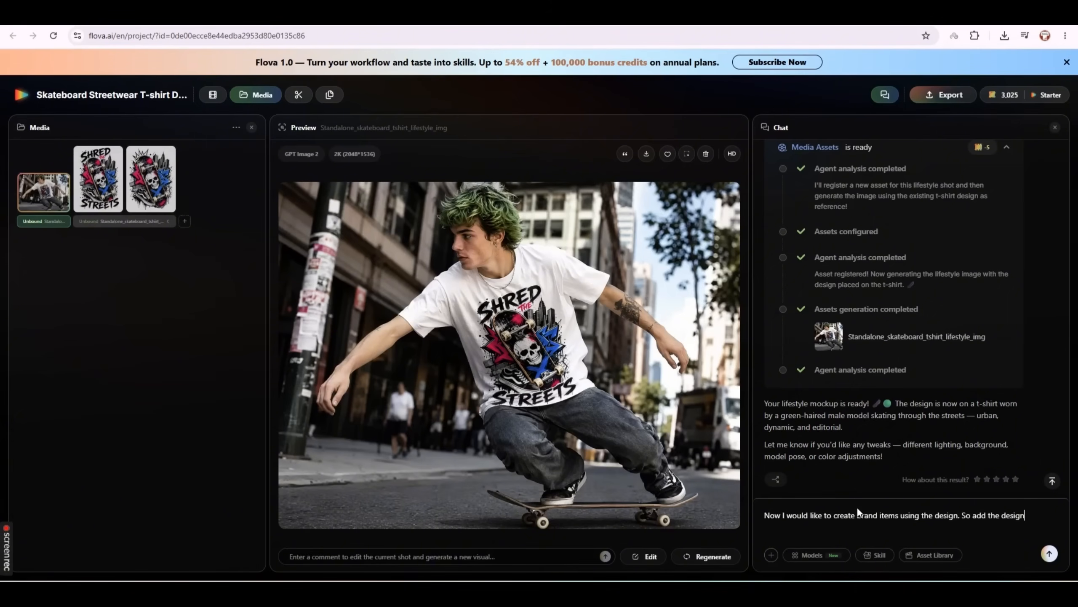
pyautogui.write('g, a')
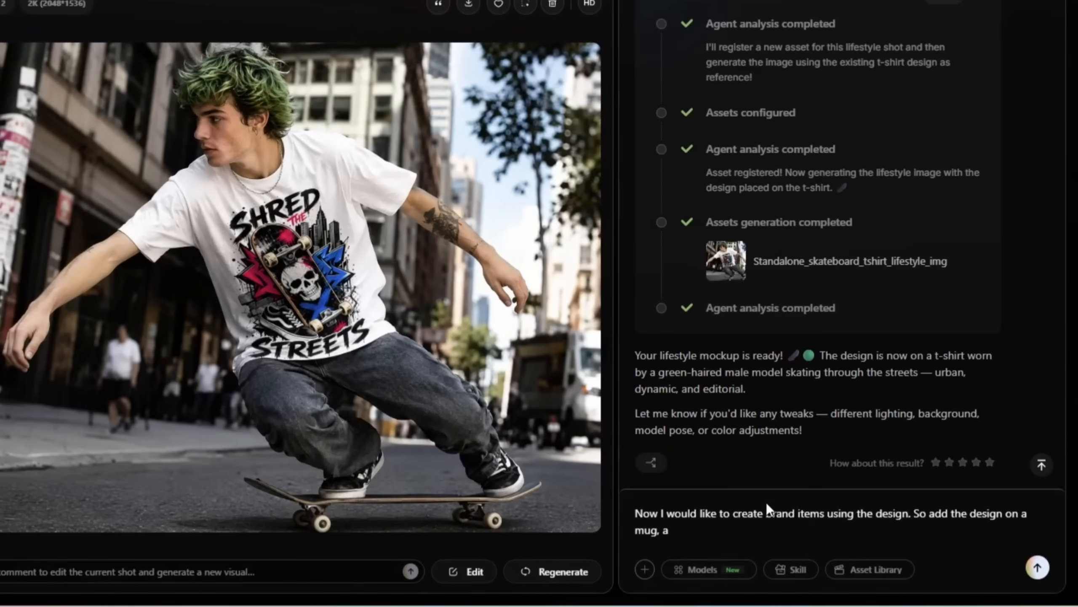
pyautogui.write(' labtop sticker, a coaster and a Backpac')
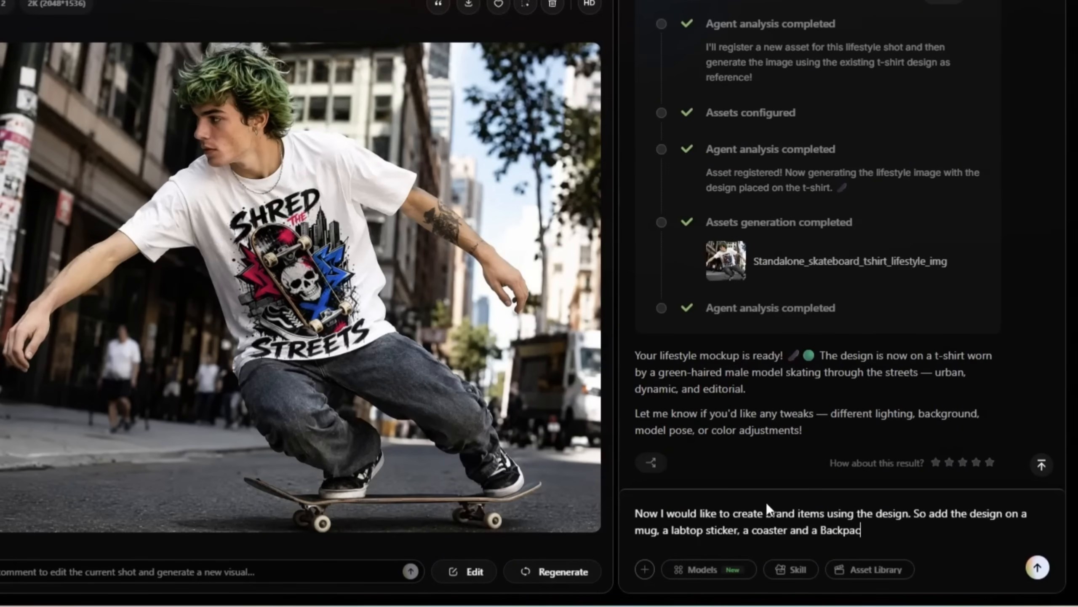
pyautogui.write('k. Generate different images for each item')
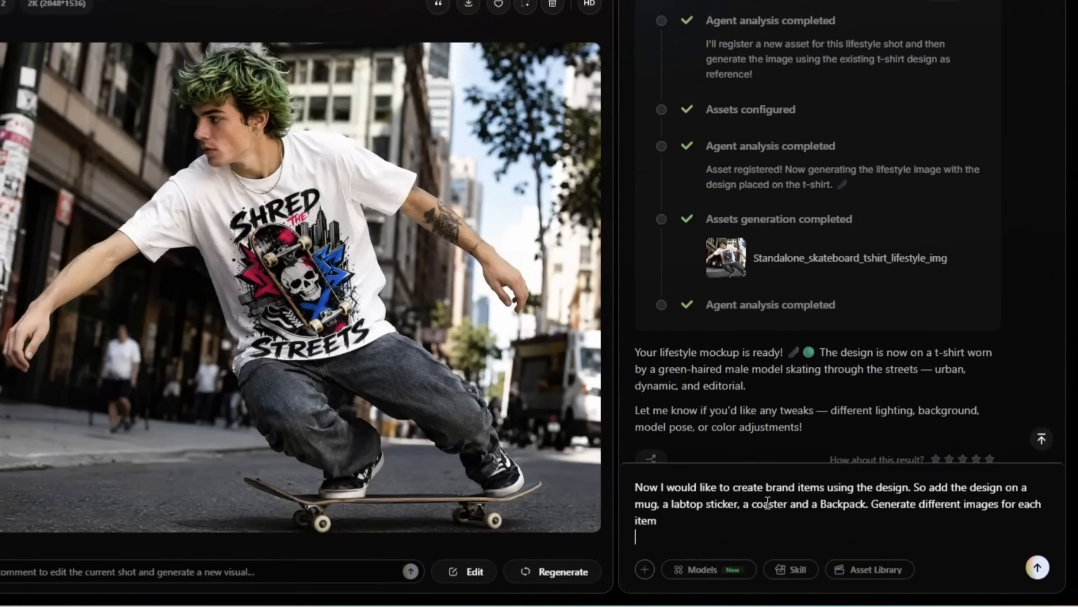
pyautogui.click(1047, 568)
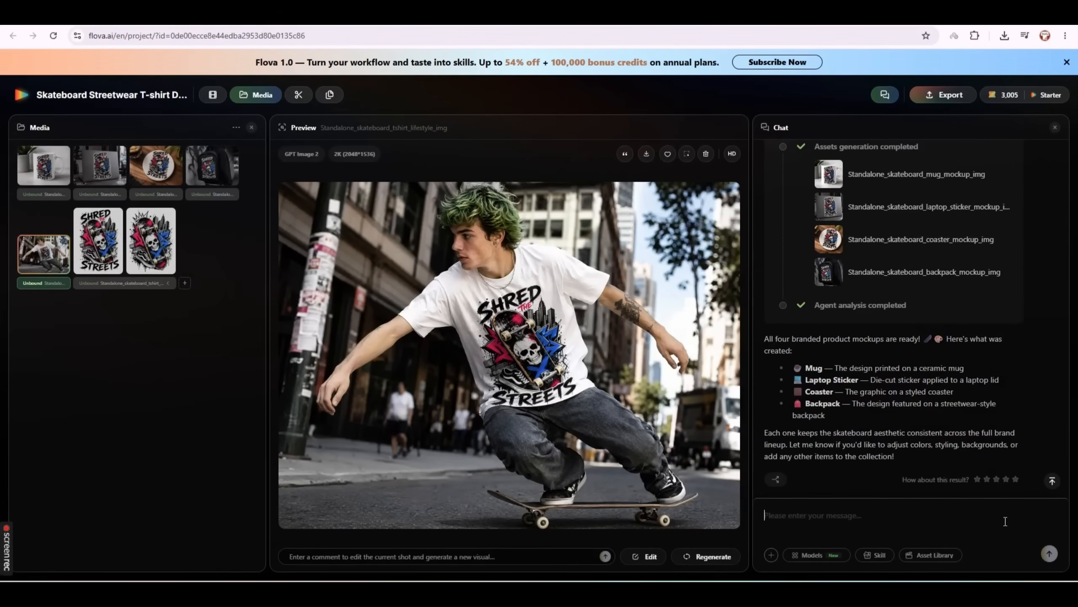
# - Look through the product mockups, open the backpack one and comment that its design is not centered on the backpack
pyautogui.click(46, 168)
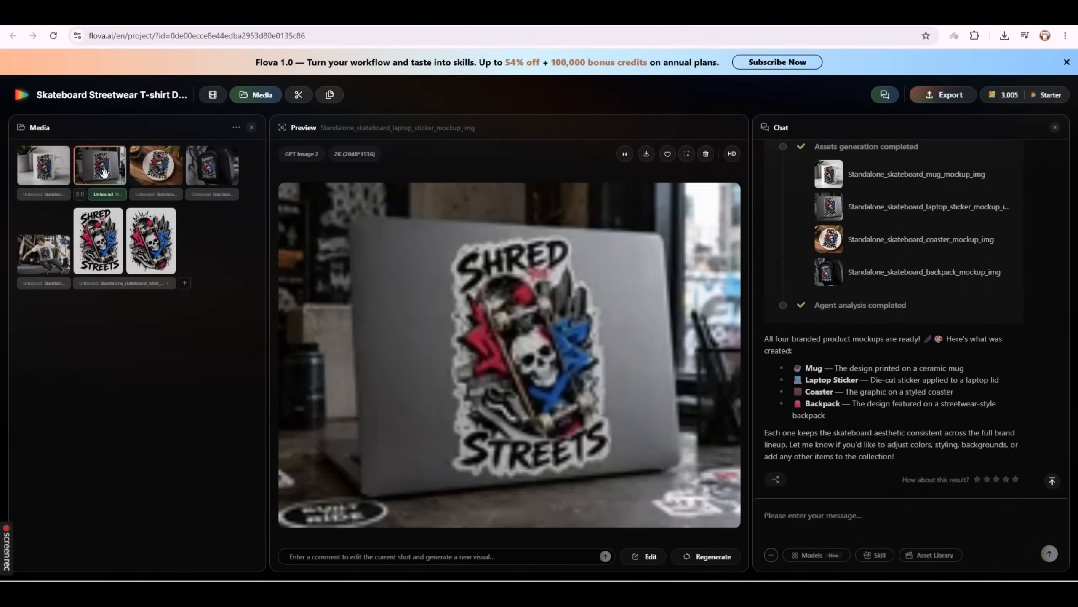
pyautogui.click(212, 165)
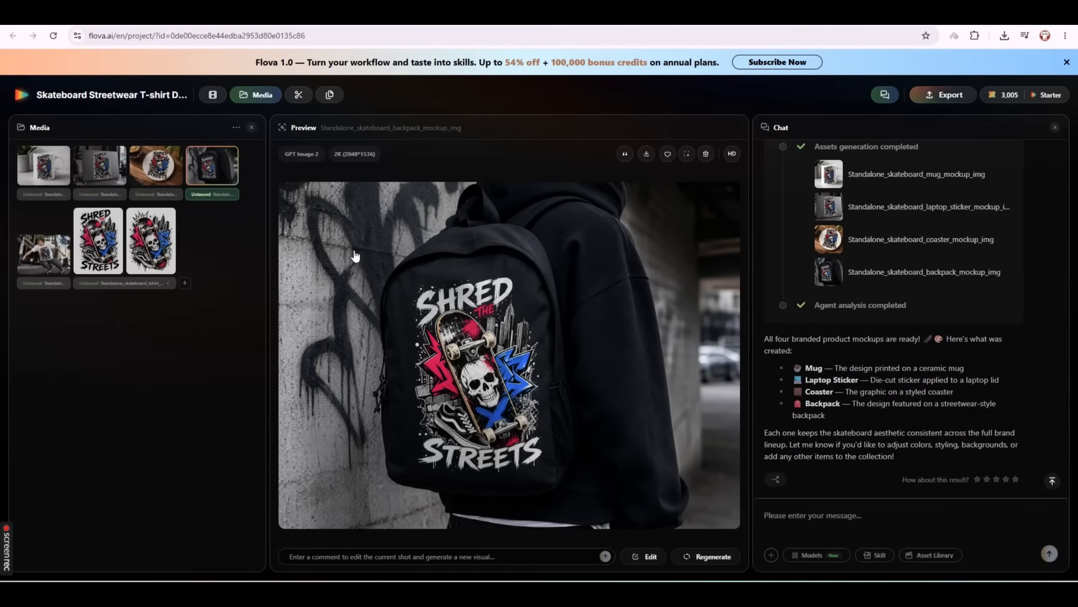
pyautogui.click(382, 556)
pyautogui.write('The design is not centered on the ba')
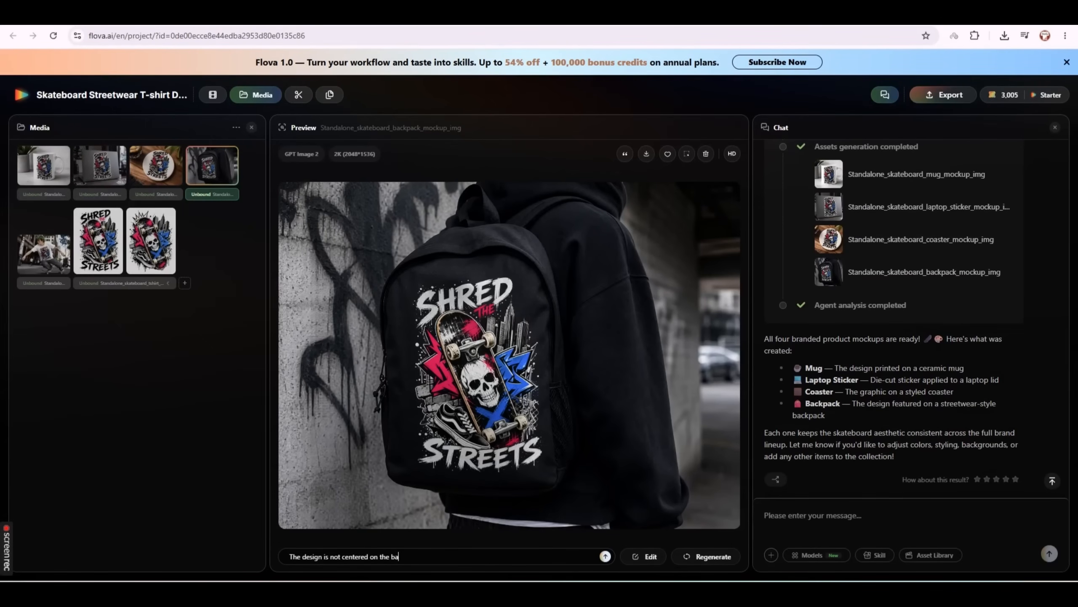
pyautogui.write('ckpack, s')
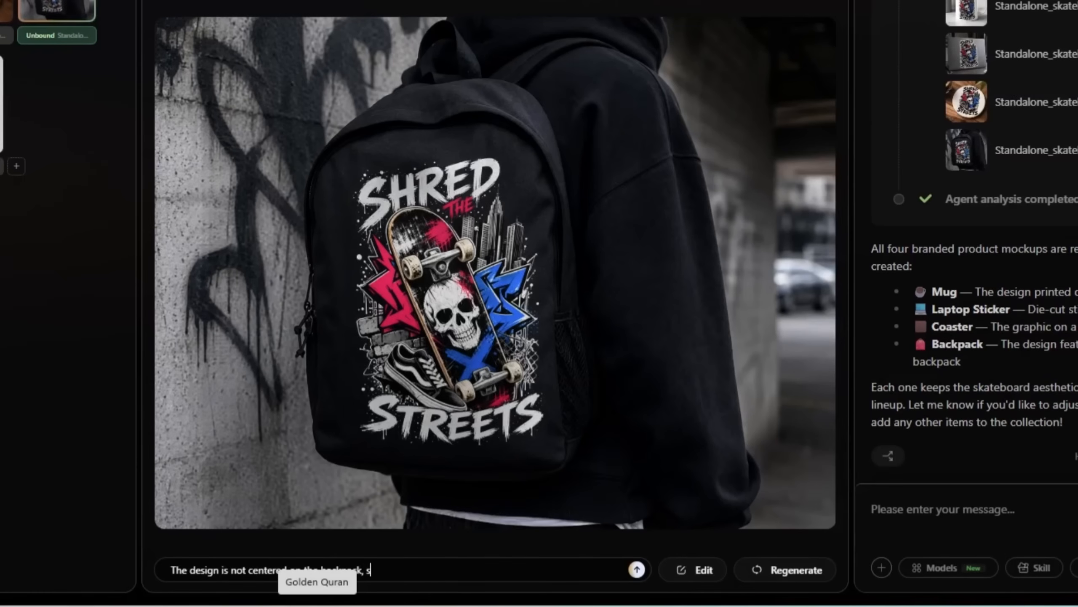
pyautogui.write('o try to')
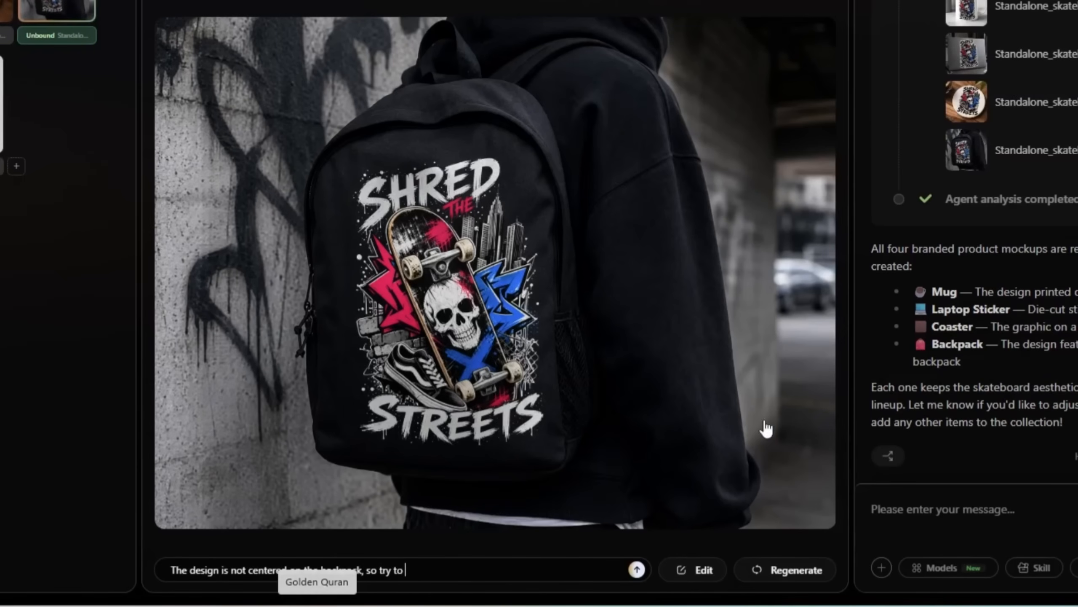
pyautogui.write(' center')
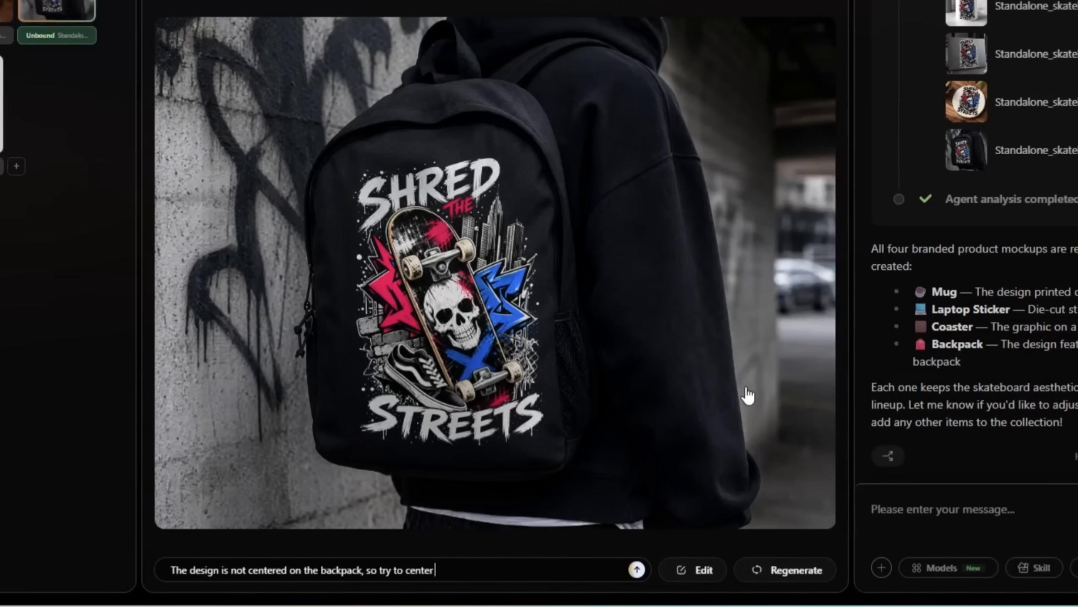
# - Finish the backpack comment with a request to center the design on the bag a little bit, and submit it
pyautogui.write(' the design while keeping the same')
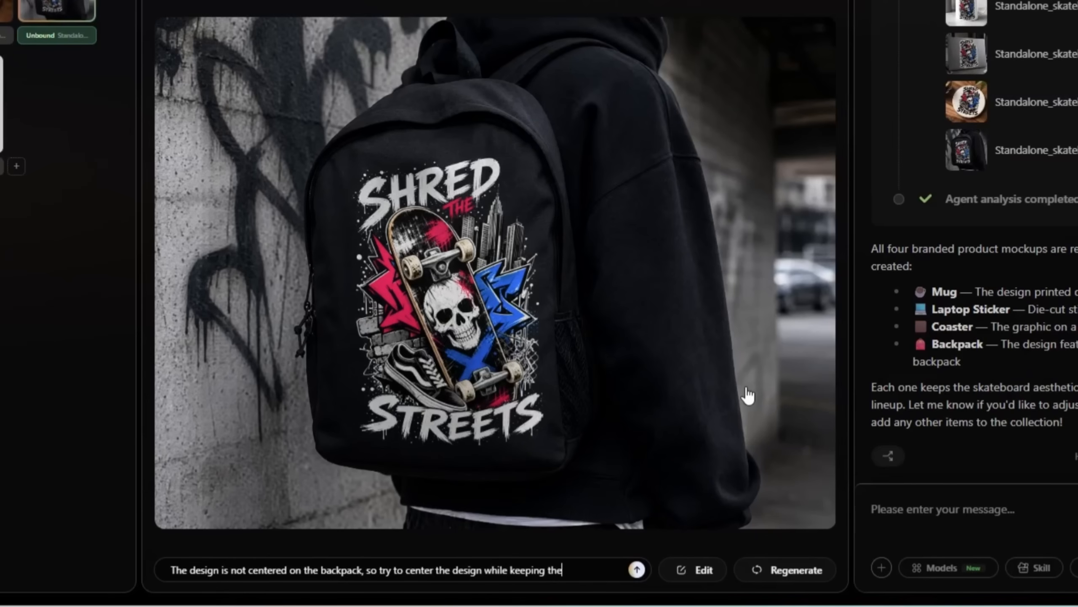
pyautogui.press('BackSpace')
pyautogui.press('BackSpace')
pyautogui.press('BackSpace')
pyautogui.press('BackSpace')
pyautogui.press('BackSpace')
pyautogui.press('BackSpace')
pyautogui.press('BackSpace')
pyautogui.press('BackSpace')
pyautogui.press('BackSpace')
pyautogui.press('BackSpace')
pyautogui.press('BackSpace')
pyautogui.press('BackSpace')
pyautogui.press('BackSpace')
pyautogui.press('BackSpace')
pyautogui.press('BackSpace')
pyautogui.press('BackSpace')
pyautogui.press('BackSpace')
pyautogui.press('BackSpace')
pyautogui.press('BackSpace')
pyautogui.press('BackSpace')
pyautogui.write('on the ')
pyautogui.write('bag a little bit')
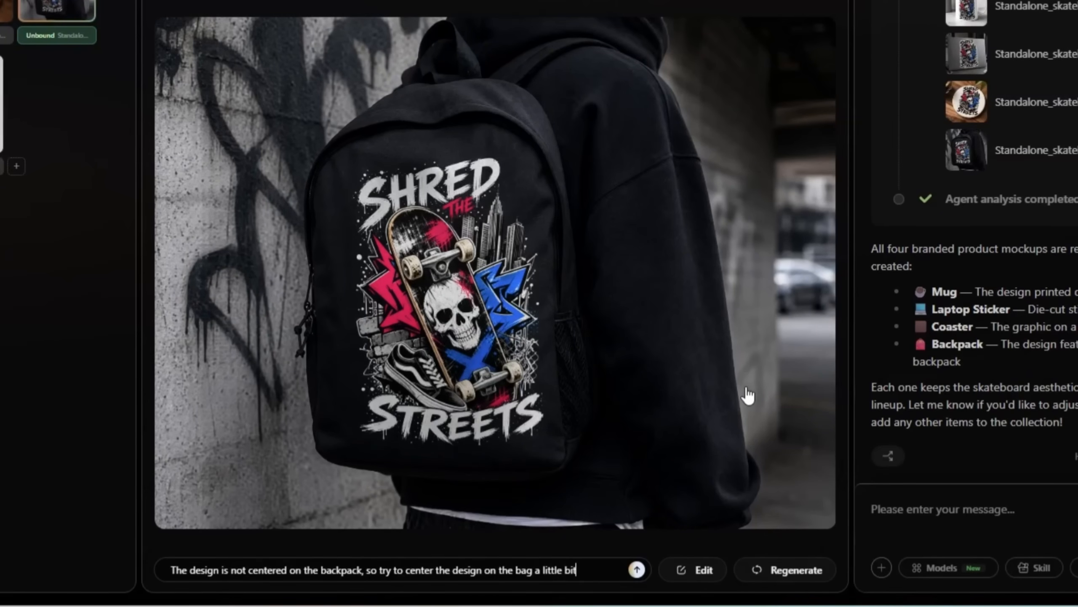
pyautogui.hotkey('shift', 'Return')
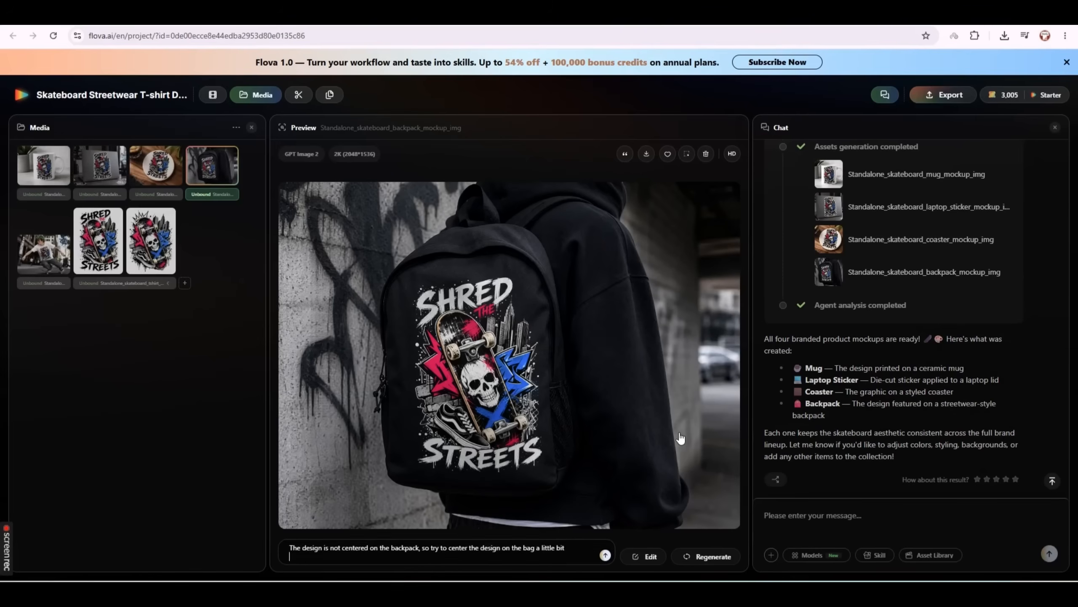
# - Write a chat request for the design on flat lay t-shirts in 3 different colors for the e-commerce store, and view the revised backpack mockup
pyautogui.write('for my')
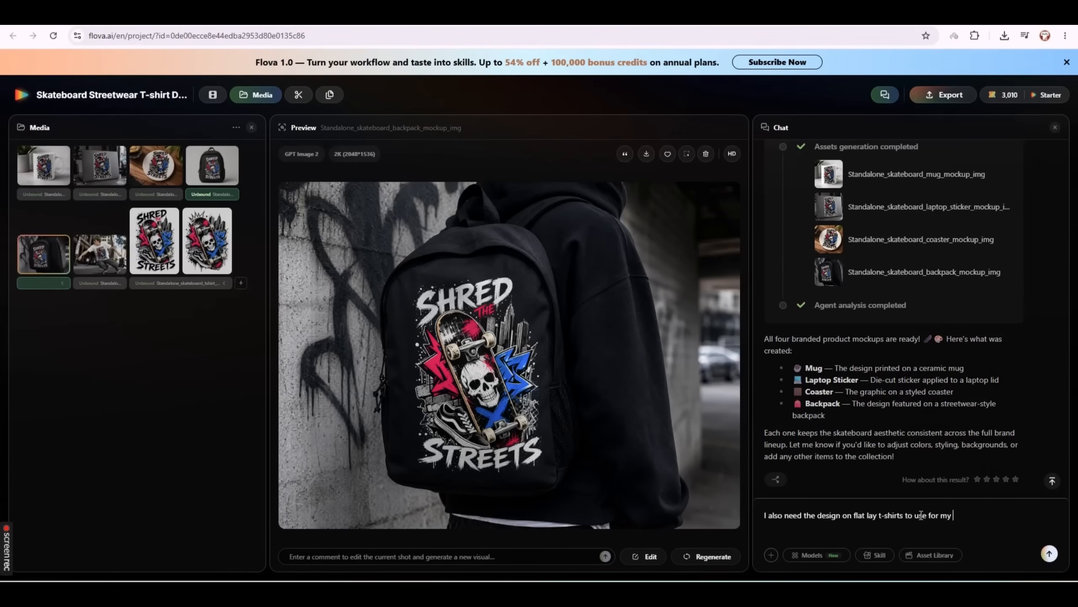
pyautogui.write(' e-commerce store. Add the design to 3 different color t-shirts and')
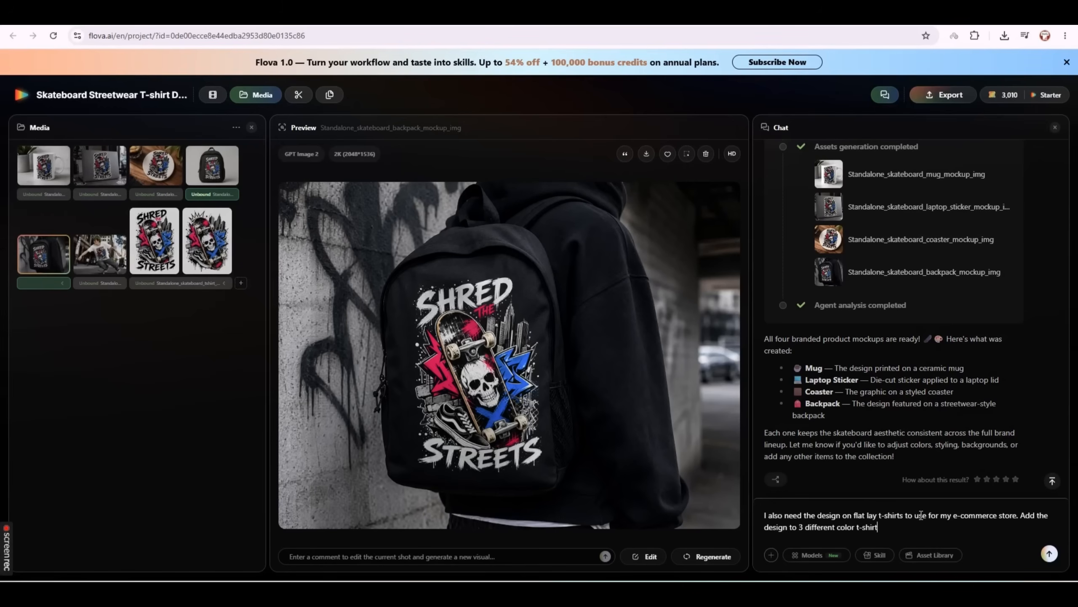
pyautogui.press('BackSpace')
pyautogui.press('BackSpace')
pyautogui.press('BackSpace')
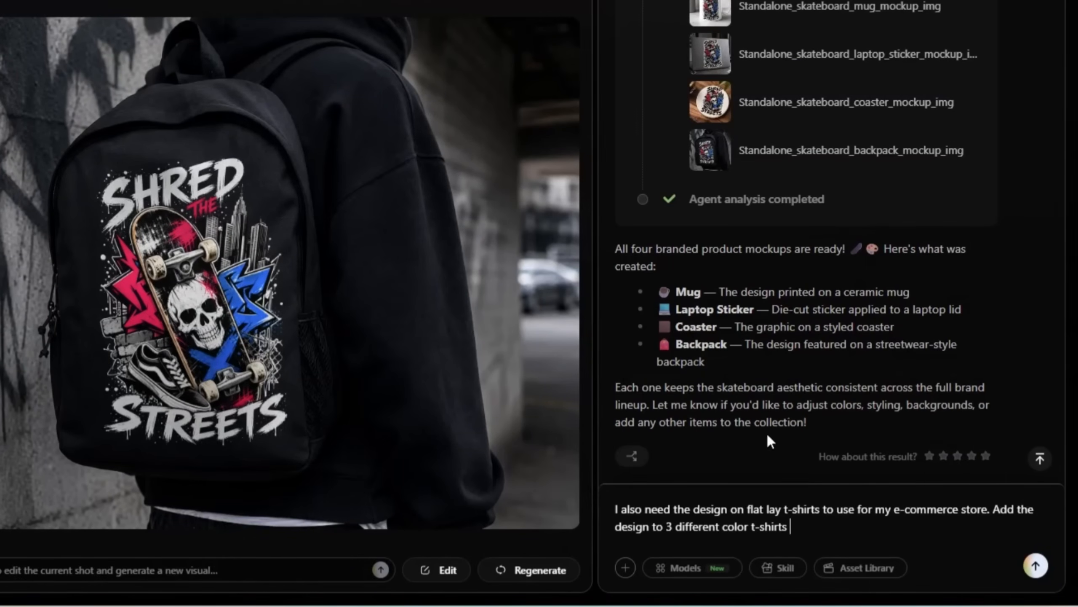
pyautogui.click(263, 2)
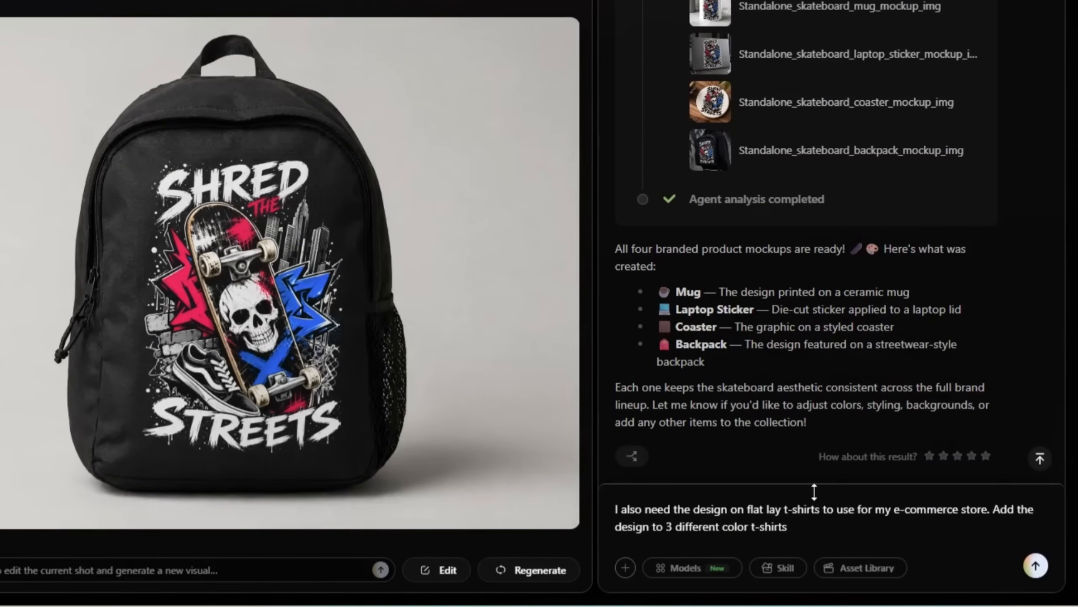
# - Add to the request multiple images of the design on a t-shirt and the back of a hoodie, and send it
pyautogui.write('. Also, generate ')
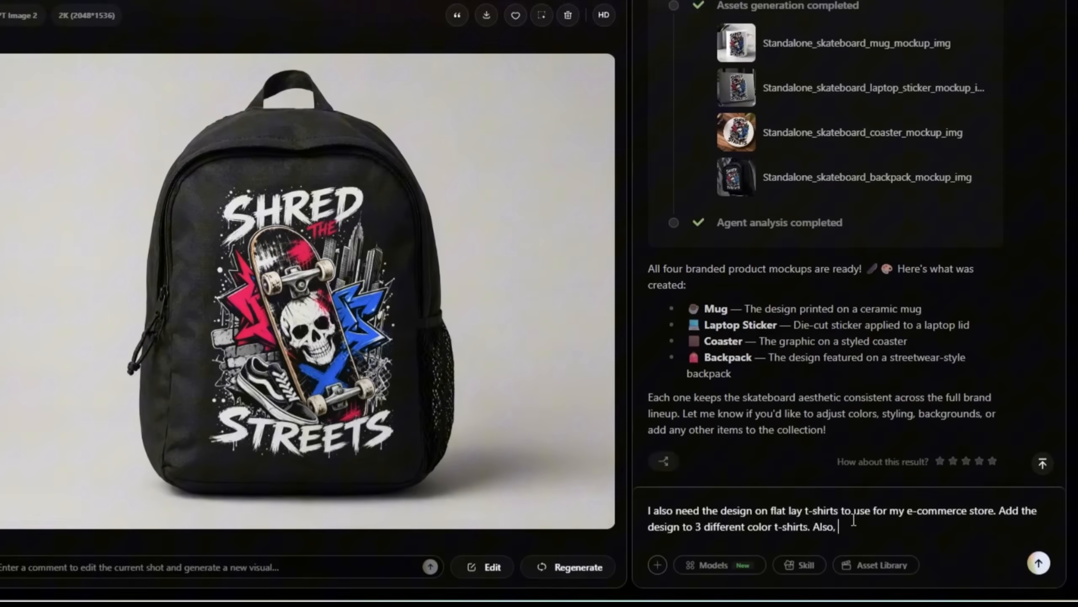
pyautogui.write('multip')
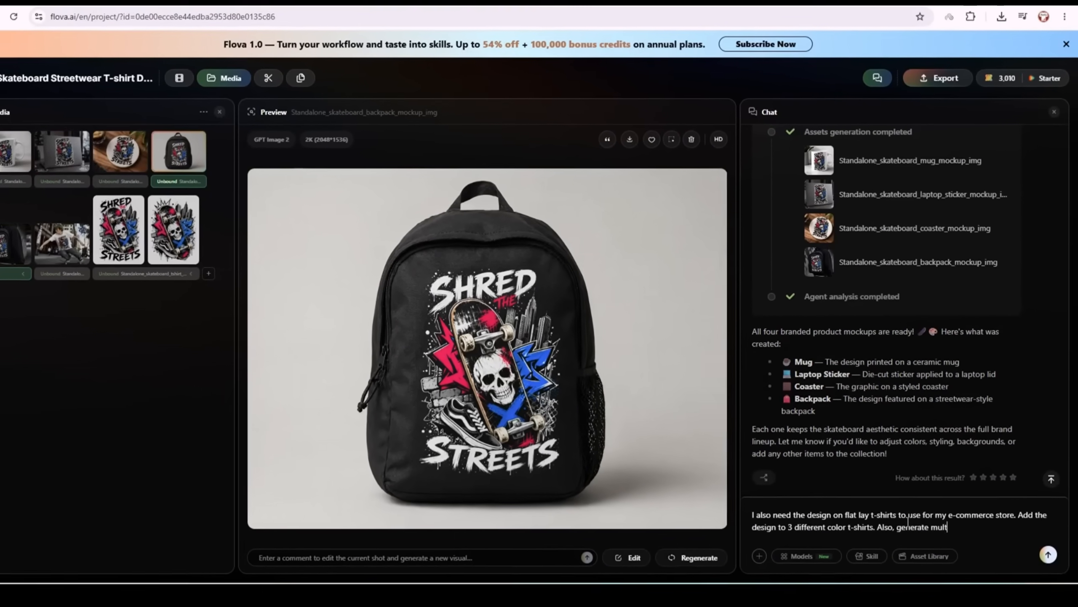
pyautogui.write('le images of the design on t-shirt,')
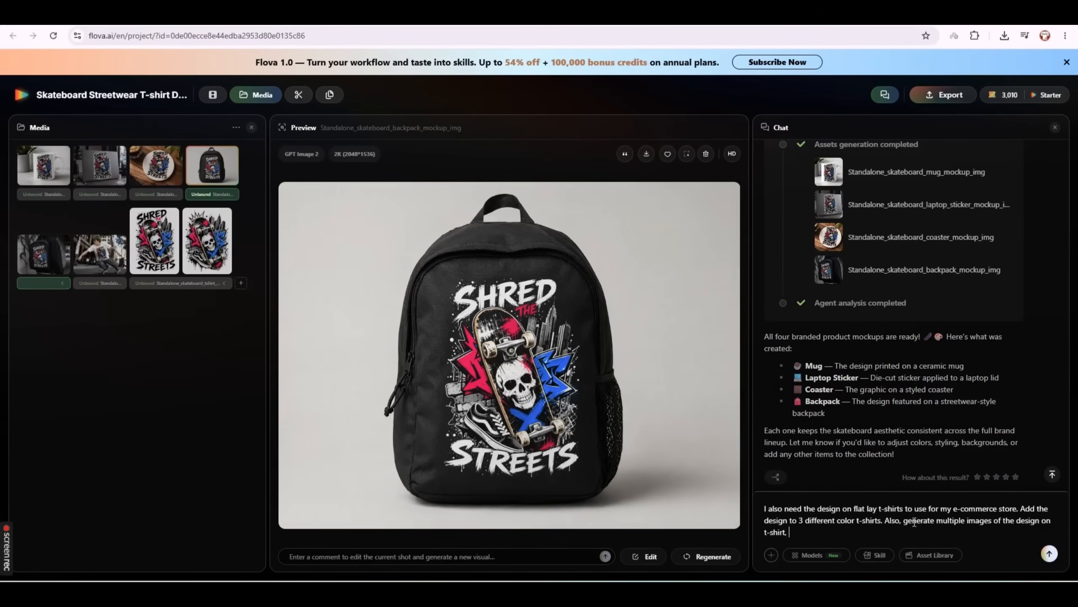
pyautogui.write(' back of a hoodie')
pyautogui.press('Return')
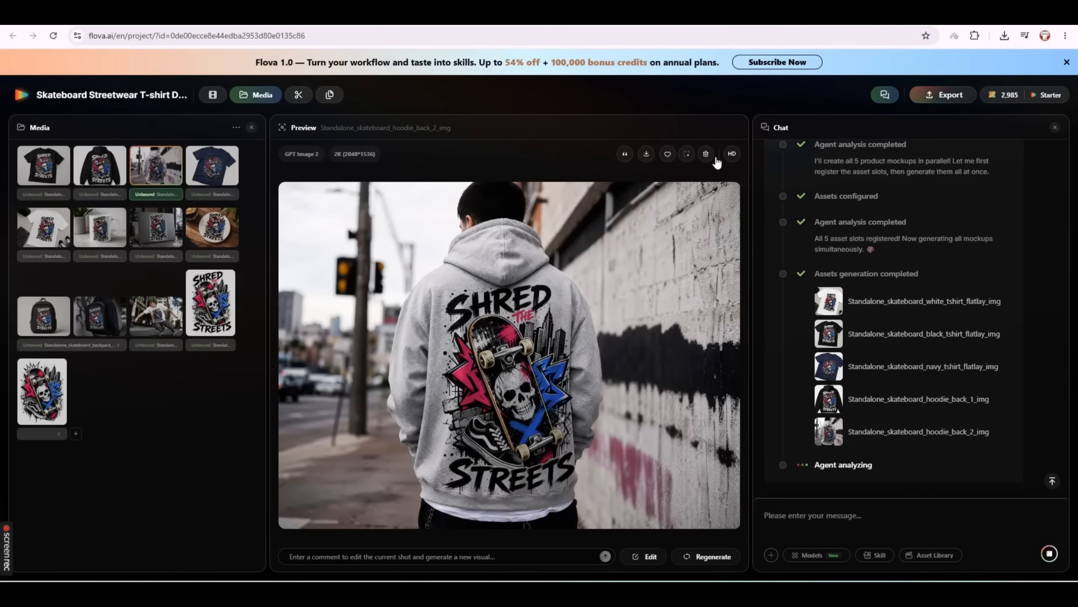
# - Open the green-haired skater image and start a chat message asking to generate multiple videos to promote this design
pyautogui.click(158, 312)
pyautogui.write('Great.')
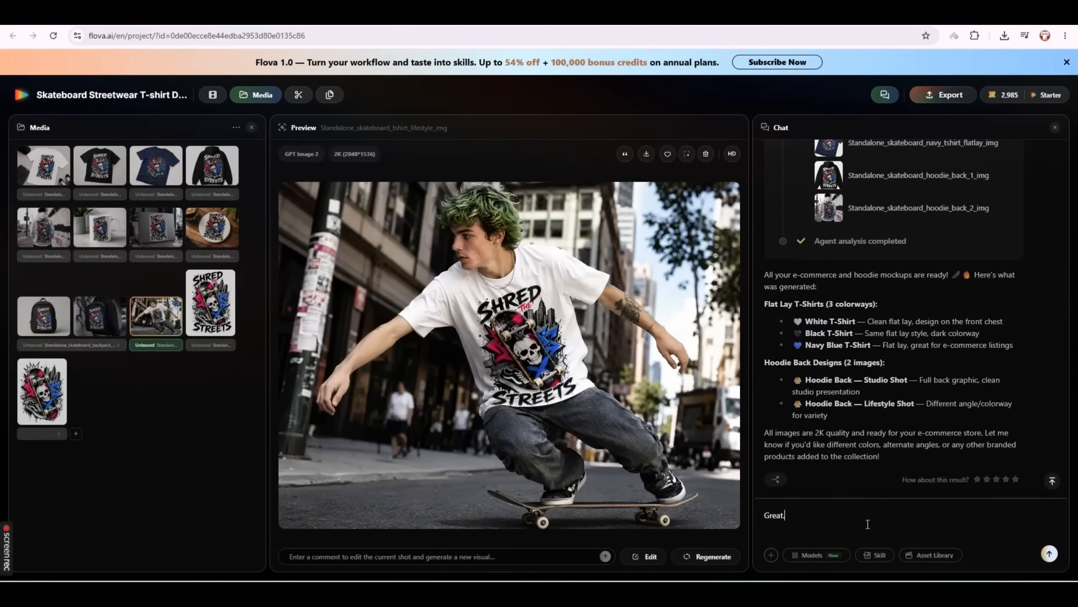
pyautogui.write(' Now I would like to generate mult')
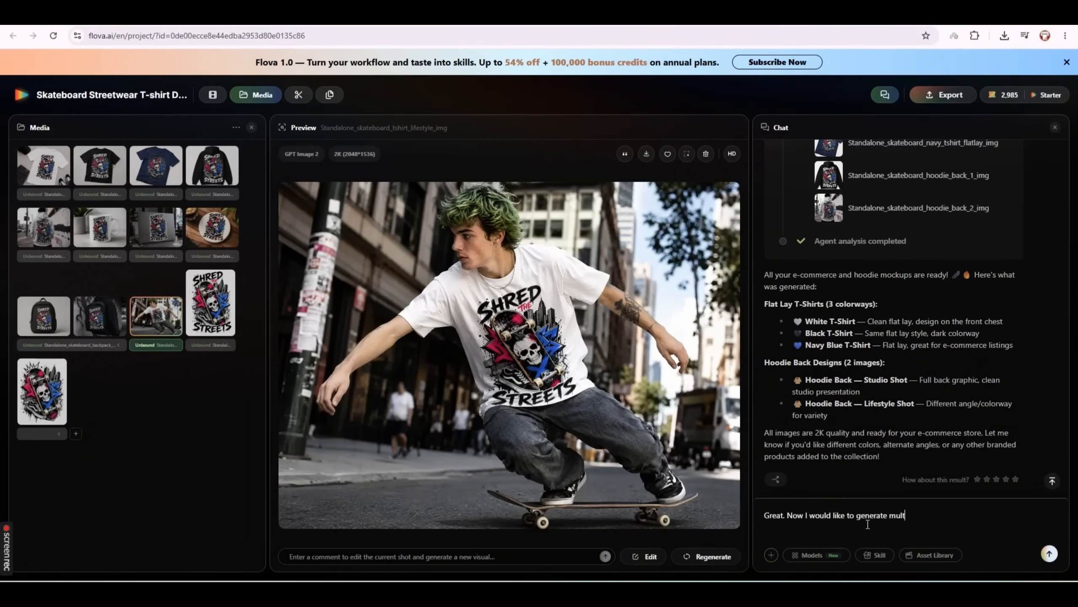
pyautogui.write('iple videos to promote this ')
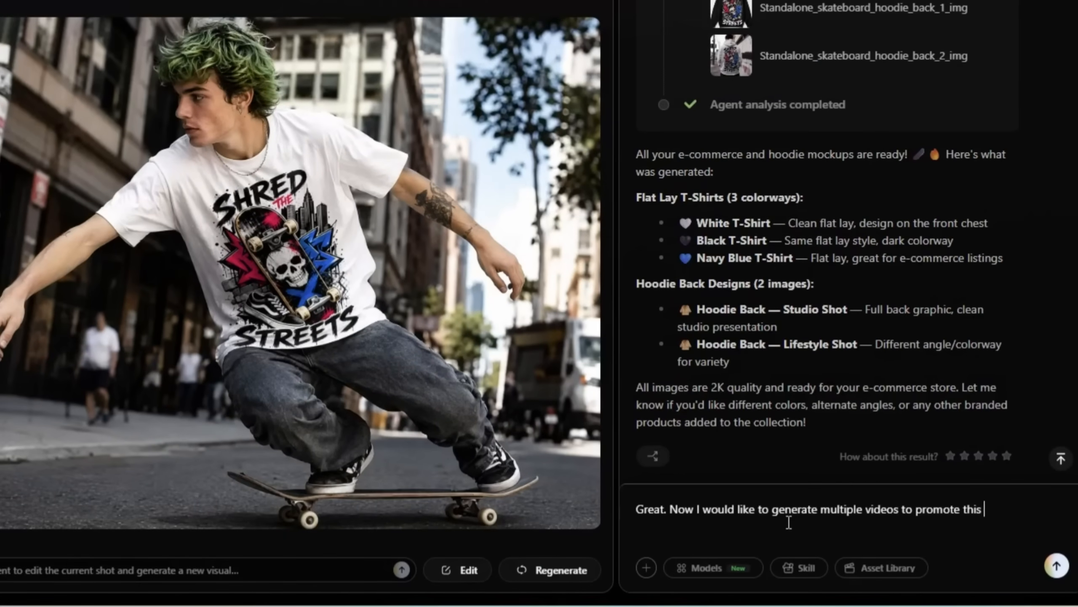
pyautogui.write('design. I would li')
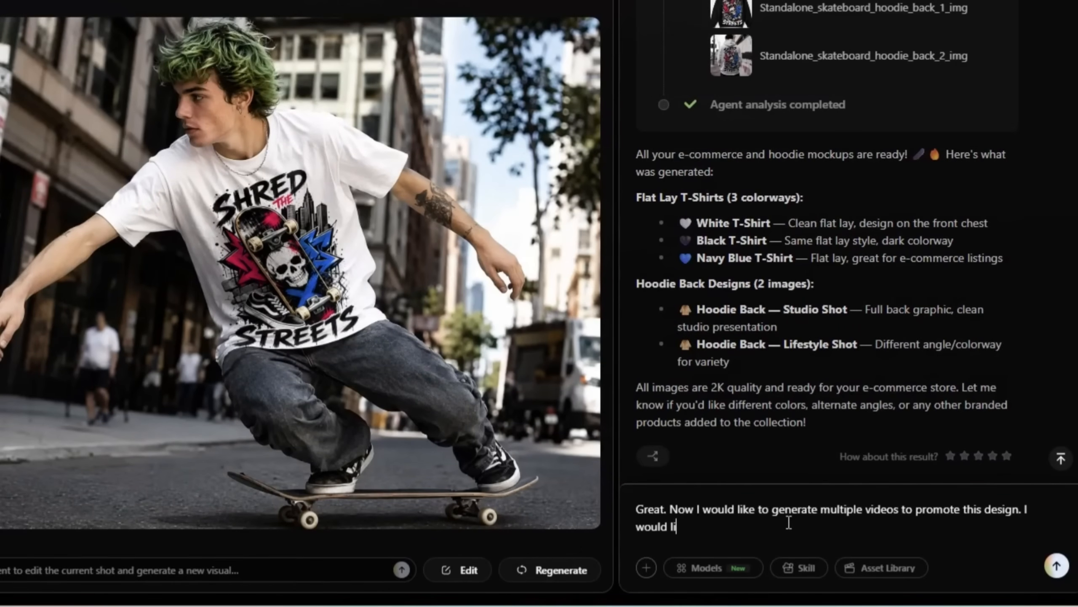
# - Attach the skater image and state that the attached character is the main hero/influencer across all the videos
pyautogui.write('ke to use the')
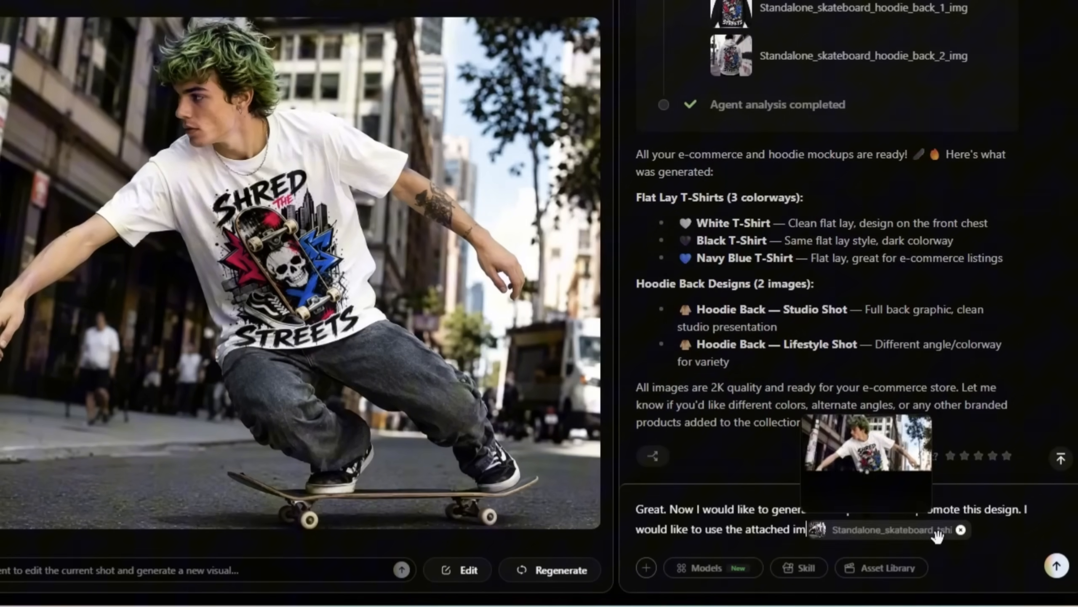
pyautogui.write('age an')
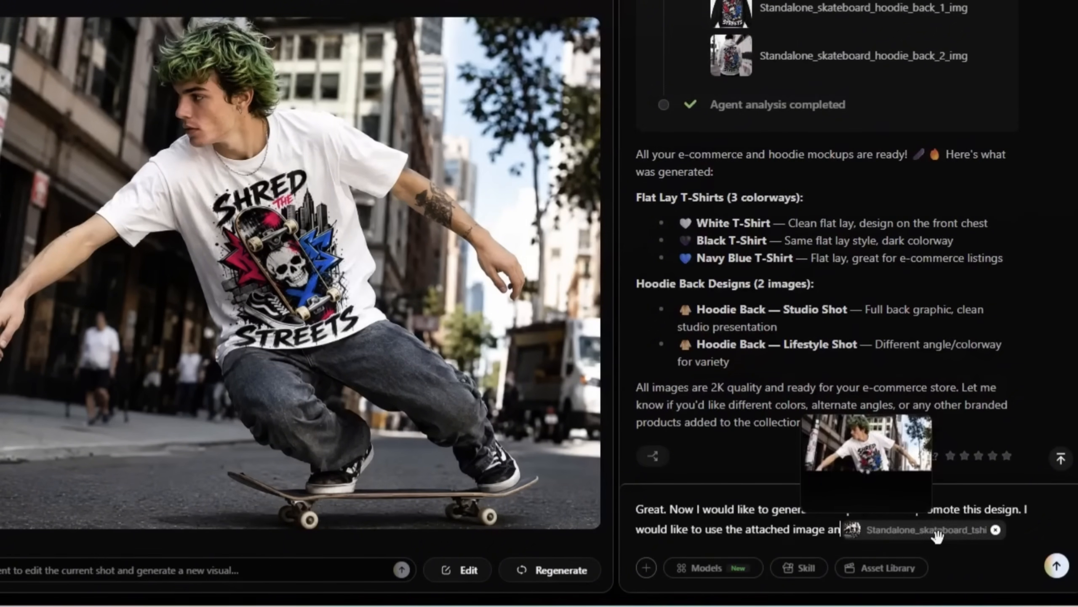
pyautogui.write('d character as')
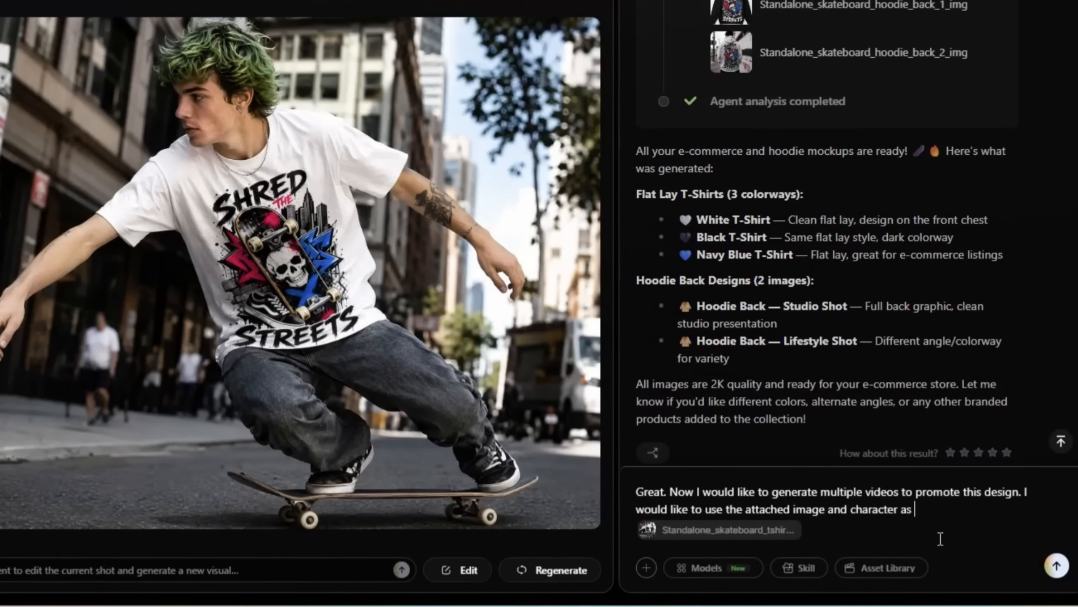
pyautogui.press('Left')
pyautogui.press('Left')
pyautogui.press('Left')
pyautogui.press('Left')
pyautogui.press('Left')
pyautogui.press('Left')
pyautogui.press('Left')
pyautogui.press('Left')
pyautogui.press('Left')
pyautogui.press('Left')
pyautogui.press('Left')
pyautogui.press('Left')
pyautogui.press('BackSpace')
pyautogui.press('BackSpace')
pyautogui.press('BackSpace')
pyautogui.press('BackSpace')
pyautogui.press('BackSpace')
pyautogui.press('BackSpace')
pyautogui.press('BackSpace')
pyautogui.press('BackSpace')
pyautogui.press('BackSpace')
pyautogui.press('BackSpace')
pyautogui.moveTo(937, 537)
pyautogui.press('Right')
pyautogui.press('Right')
pyautogui.press('Right')
pyautogui.press('Right')
pyautogui.press('Right')
pyautogui.press('Right')
pyautogui.press('Right')
pyautogui.press('Right')
pyautogui.press('Right')
pyautogui.press('Right')
pyautogui.press('Right')
pyautogui.press('Right')
pyautogui.press('Right')
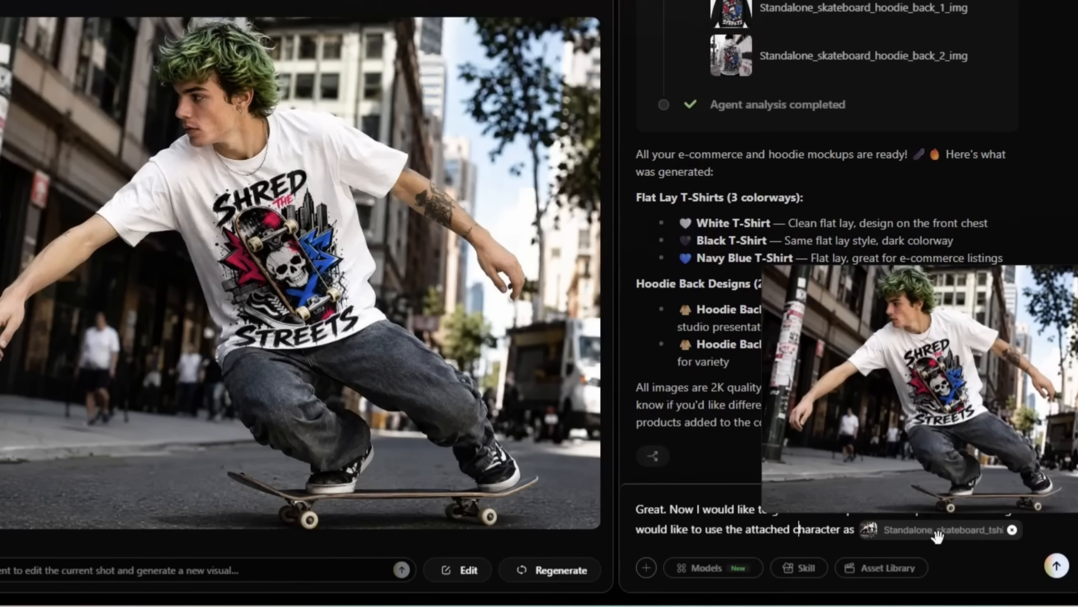
pyautogui.write('my main hero/influe')
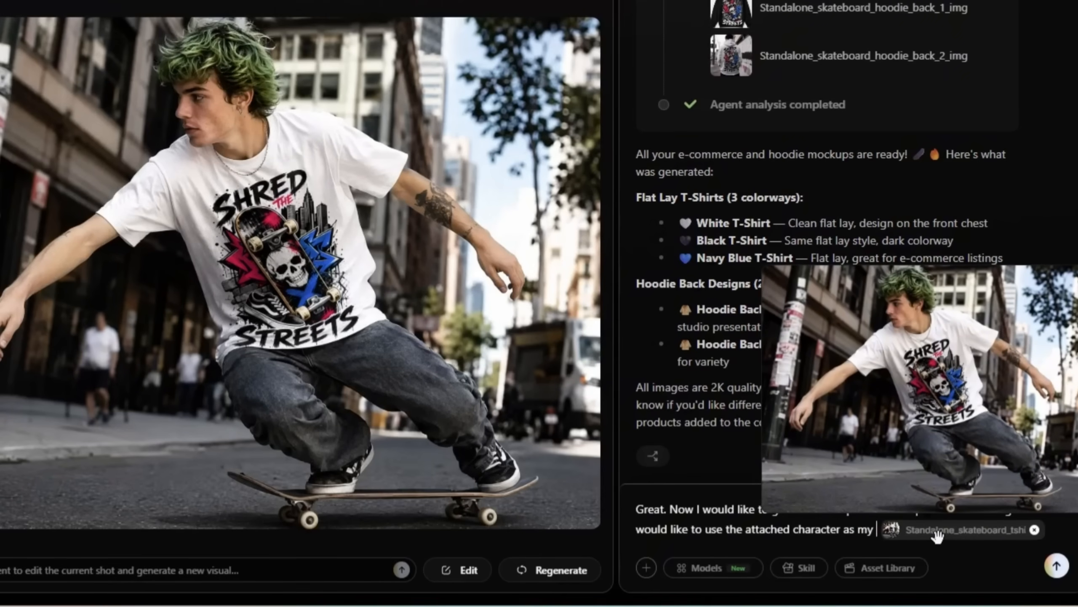
pyautogui.write('ncer accross all the videos. So, use ')
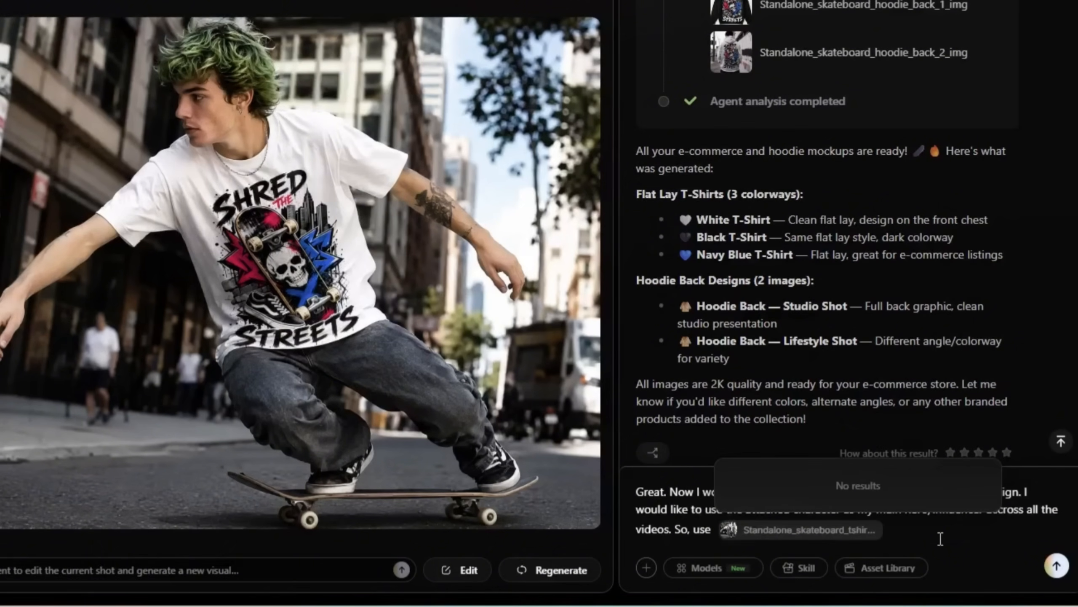
# - Specify in the message that Seedance 2.0 is used to generate the videos
pyautogui.write('Seedance')
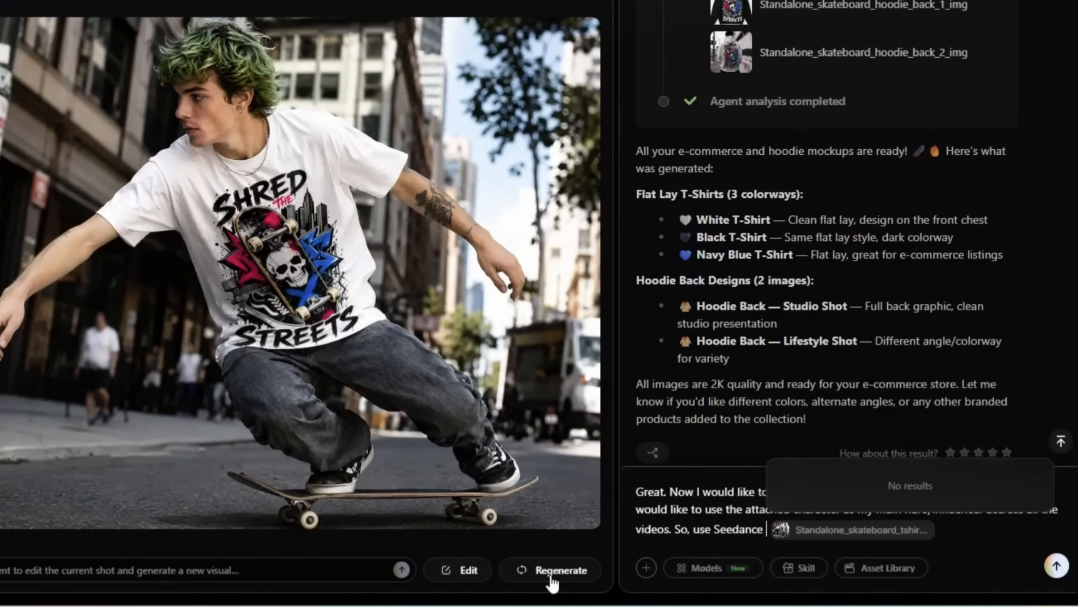
pyautogui.click(988, 540)
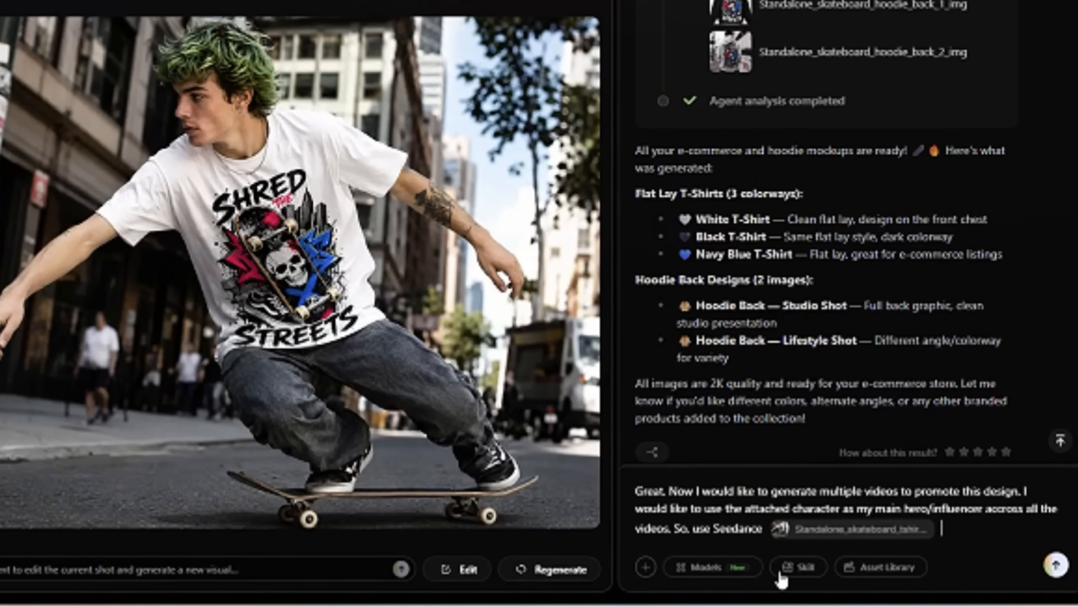
pyautogui.write('2.0 and generate the')
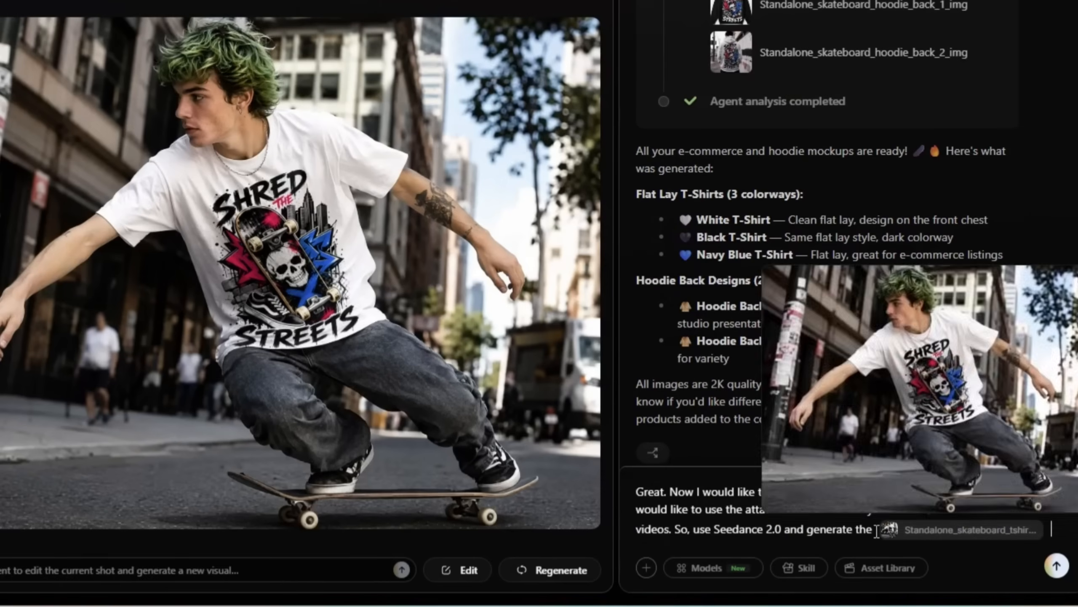
pyautogui.press('BackSpace')
pyautogui.press('BackSpace')
pyautogui.press('BackSpace')
pyautogui.press('BackSpace')
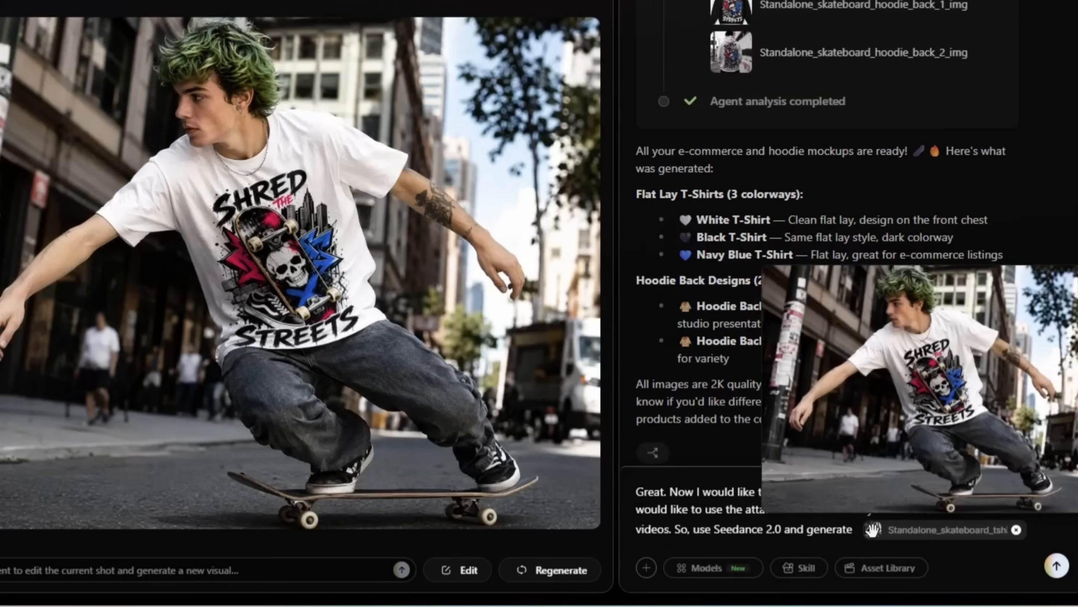
# - Ask for 2 different UGC videos in vertical format 9:16 after the image reference, and begin a new line
pyautogui.click(1036, 531)
pyautogui.write('2 di')
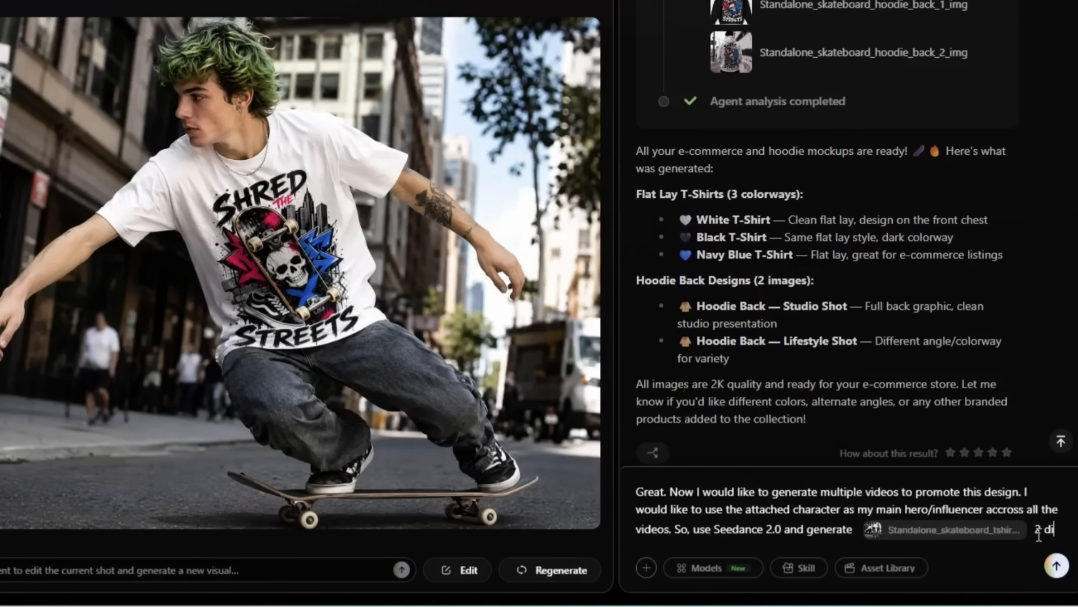
pyautogui.write('fferent U')
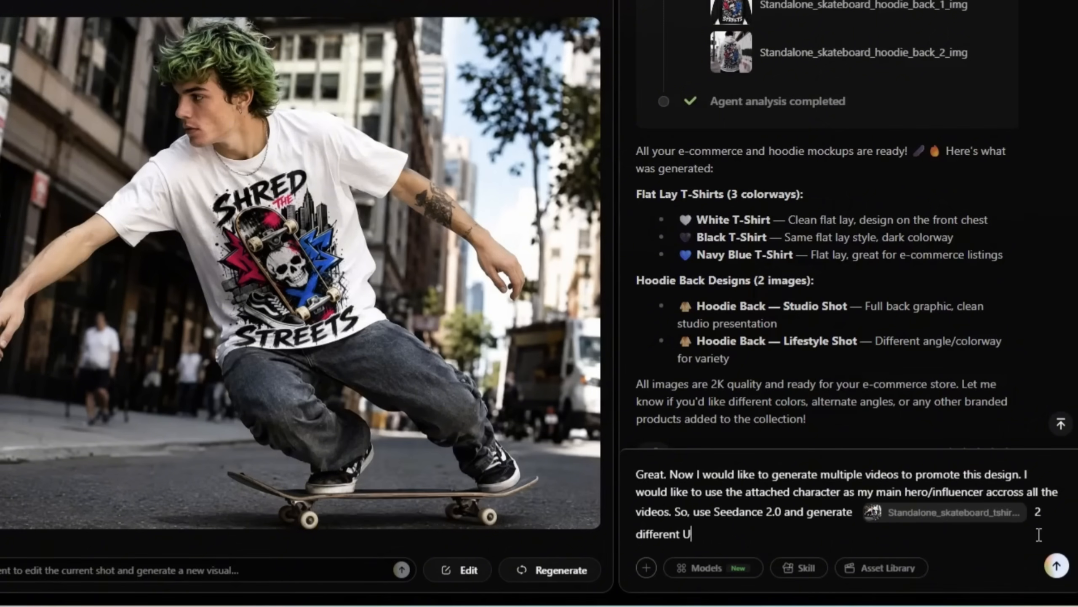
pyautogui.write('GC vidoe')
pyautogui.press('BackSpace')
pyautogui.write('eos in vertical format 9:')
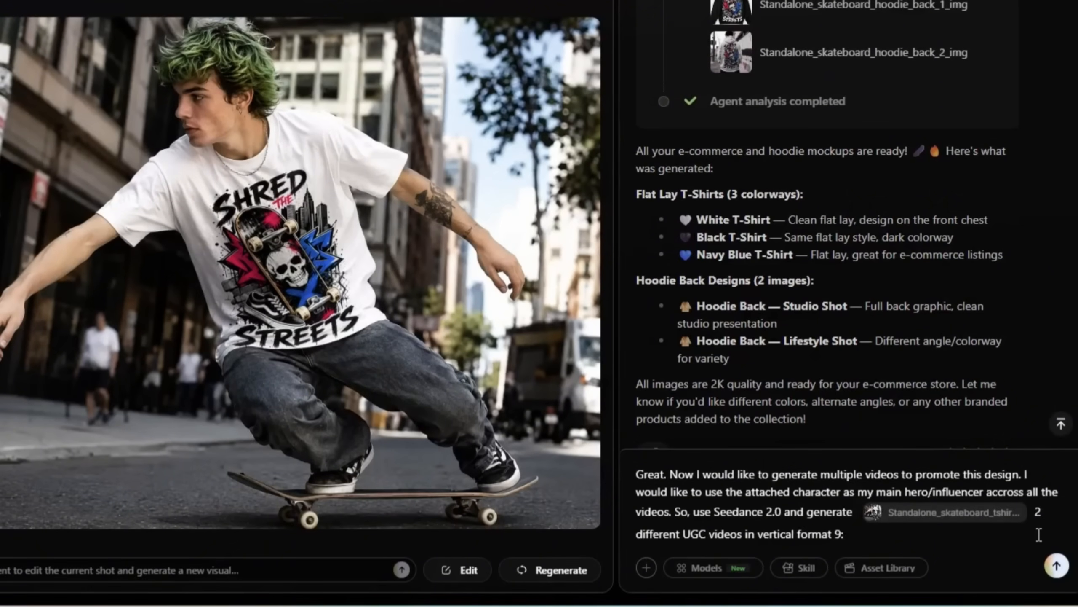
pyautogui.write('16')
pyautogui.hotkey('shift', 'Return')
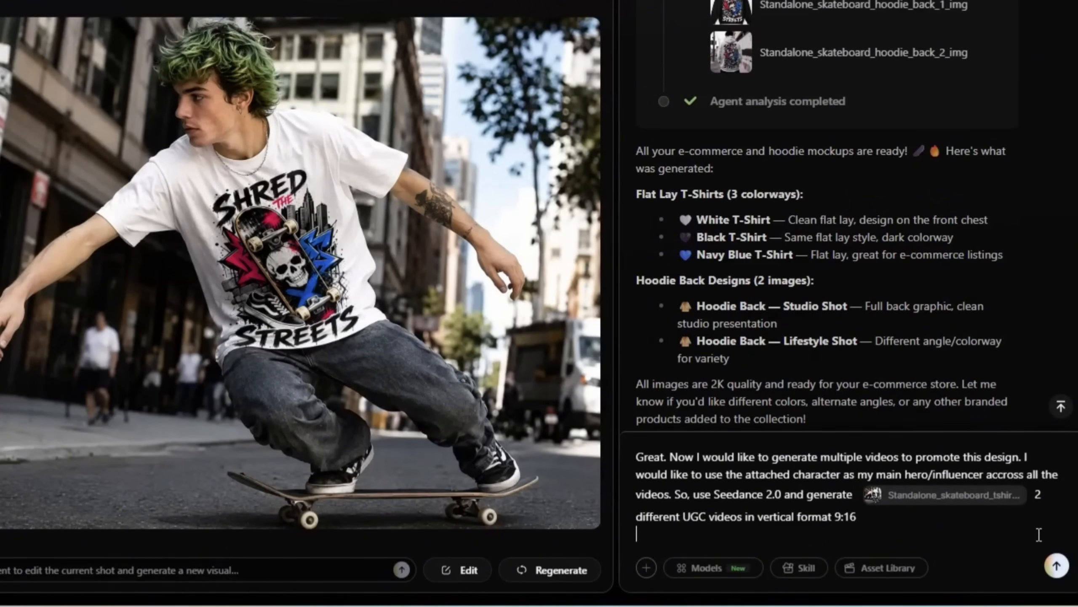
# - Submit the request for the two vertical UGC videos and preview the resulting outfit and street clips
pyautogui.click(1056, 566)
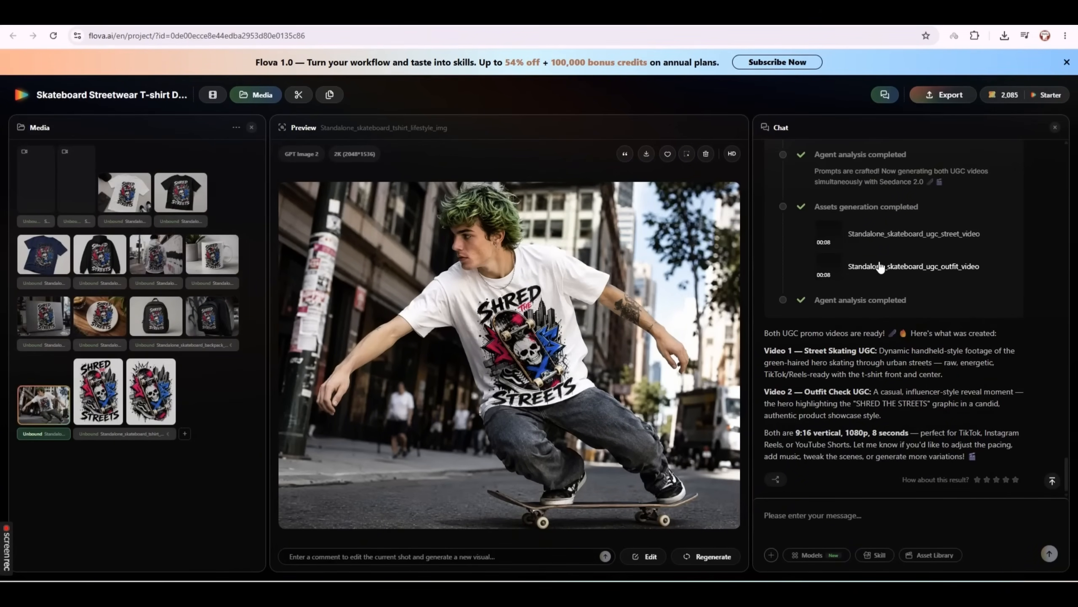
pyautogui.click(880, 266)
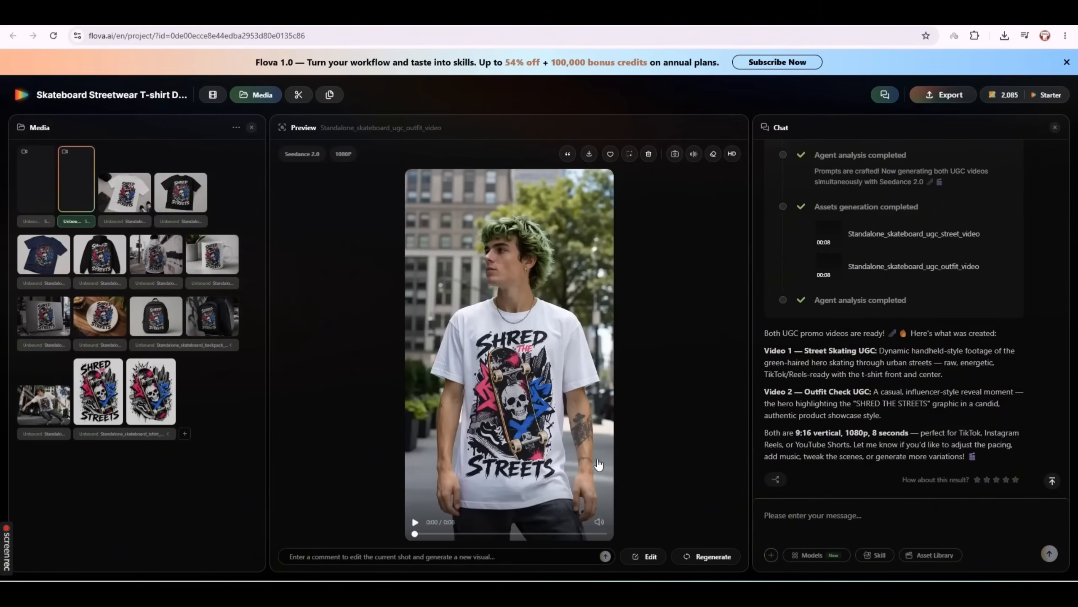
pyautogui.click(415, 521)
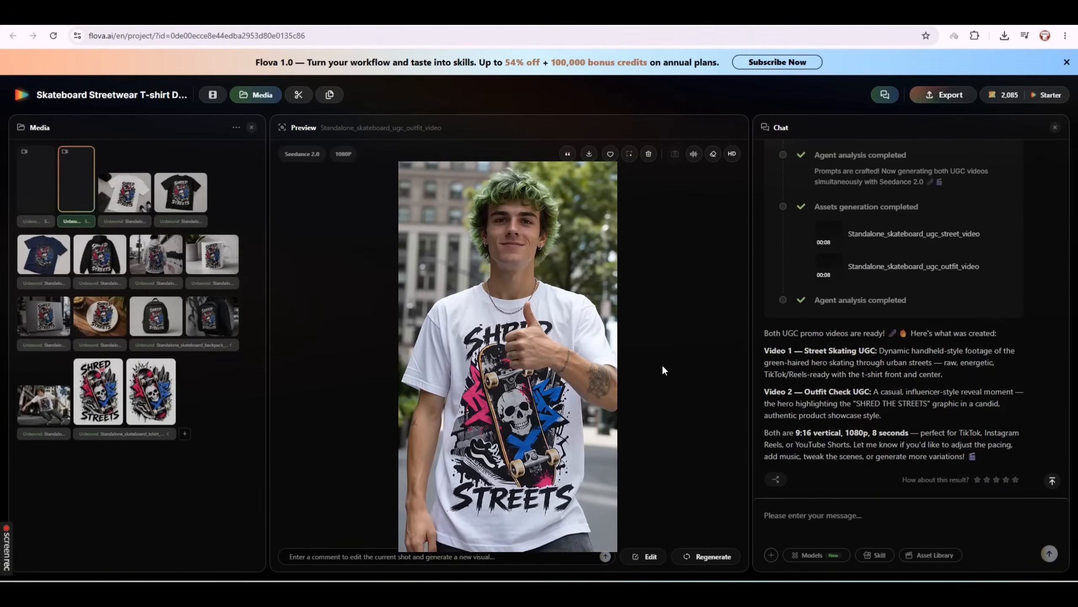
pyautogui.click(36, 179)
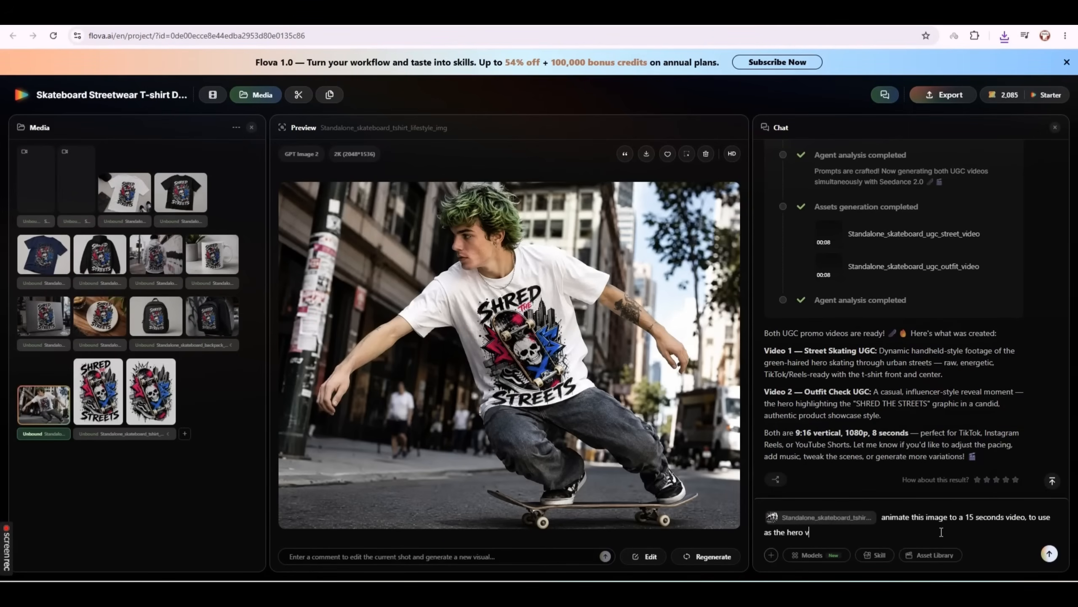
# - Ask to animate the attached skater image into a 15-second hero video for the website/e-commerce store, in 16:9 with Seedance 2.0
pyautogui.write('ideo on my website /e-commerce store.')
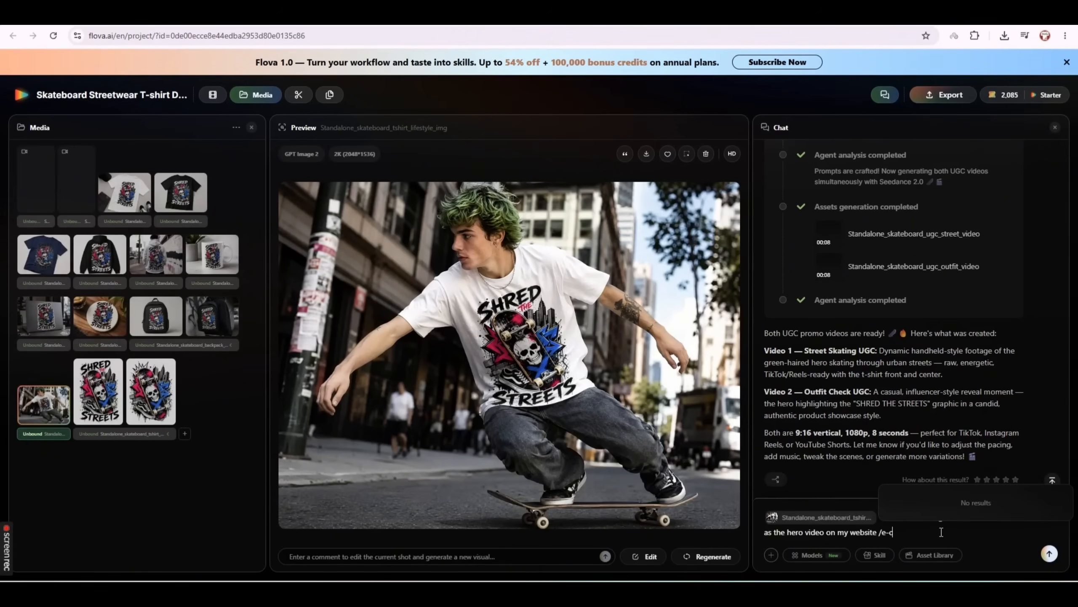
pyautogui.click(1004, 544)
pyautogui.click(1002, 561)
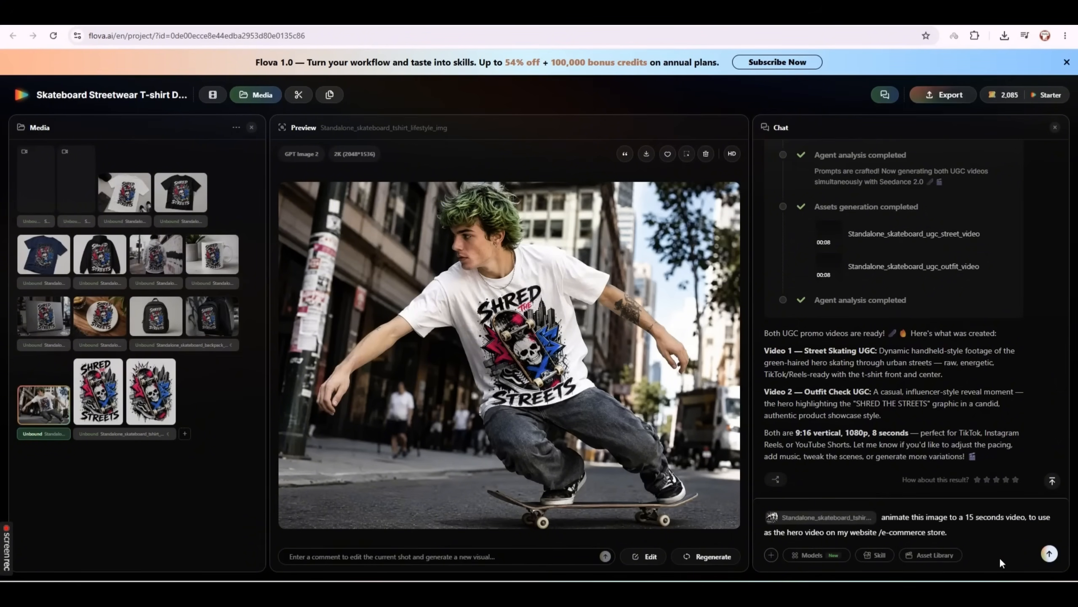
pyautogui.click(953, 535)
pyautogui.write('Make i')
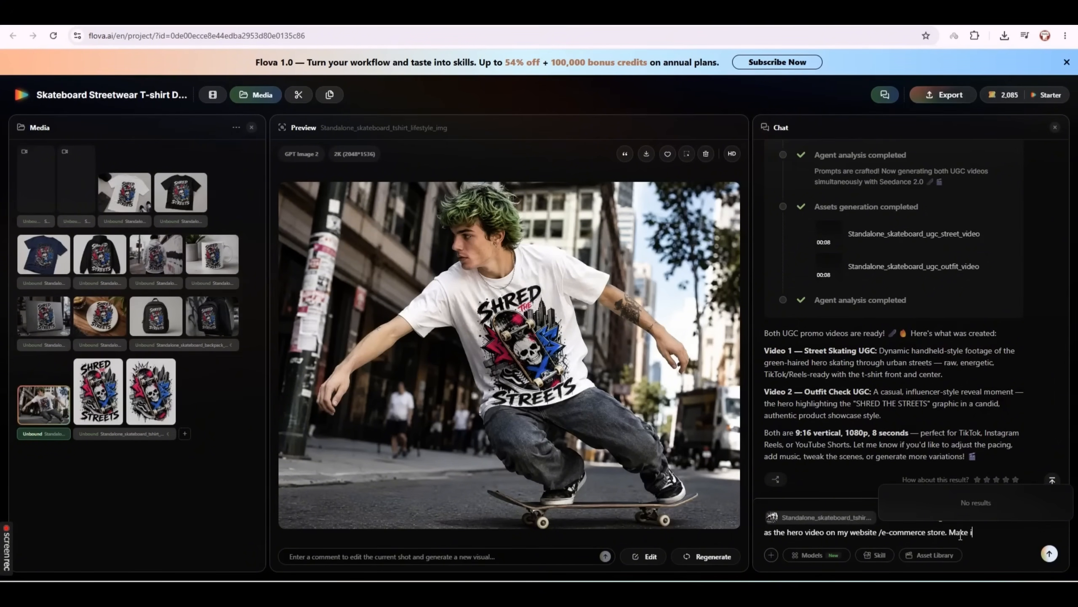
pyautogui.write('t 16:9 and uise seedabce 2.0')
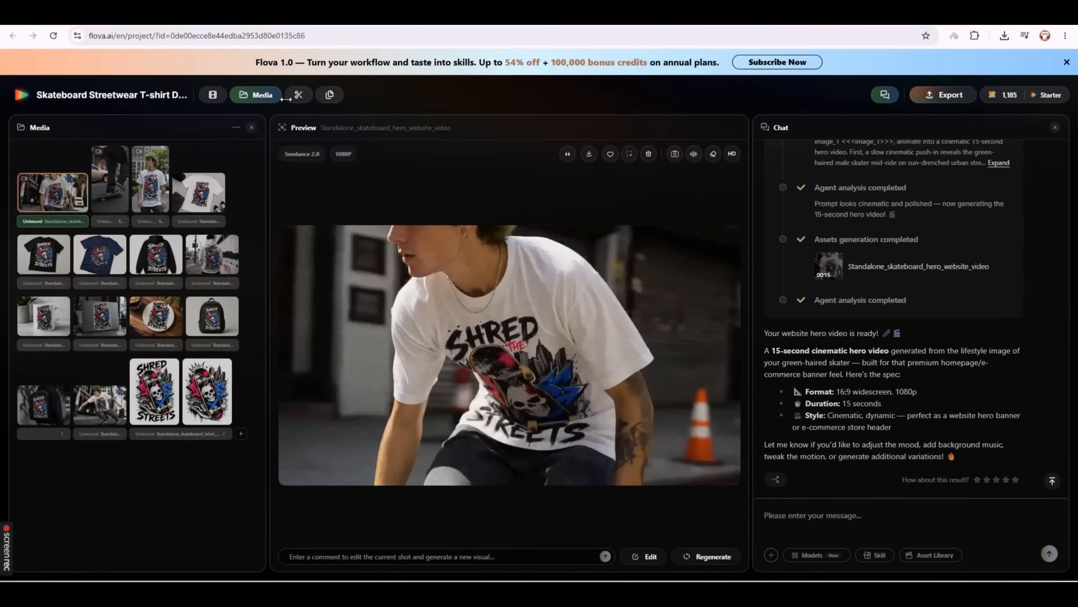
# - Place the hero website video on the timeline and request suitable background music for the videos on it
pyautogui.click(302, 96)
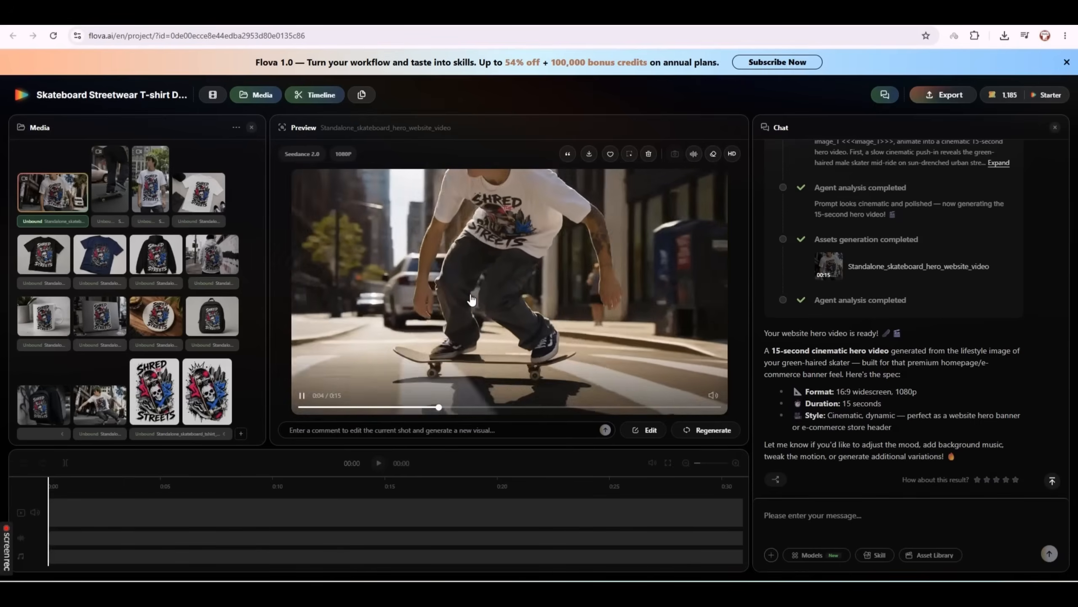
pyautogui.moveTo(94, 197); pyautogui.dragTo(115, 508)
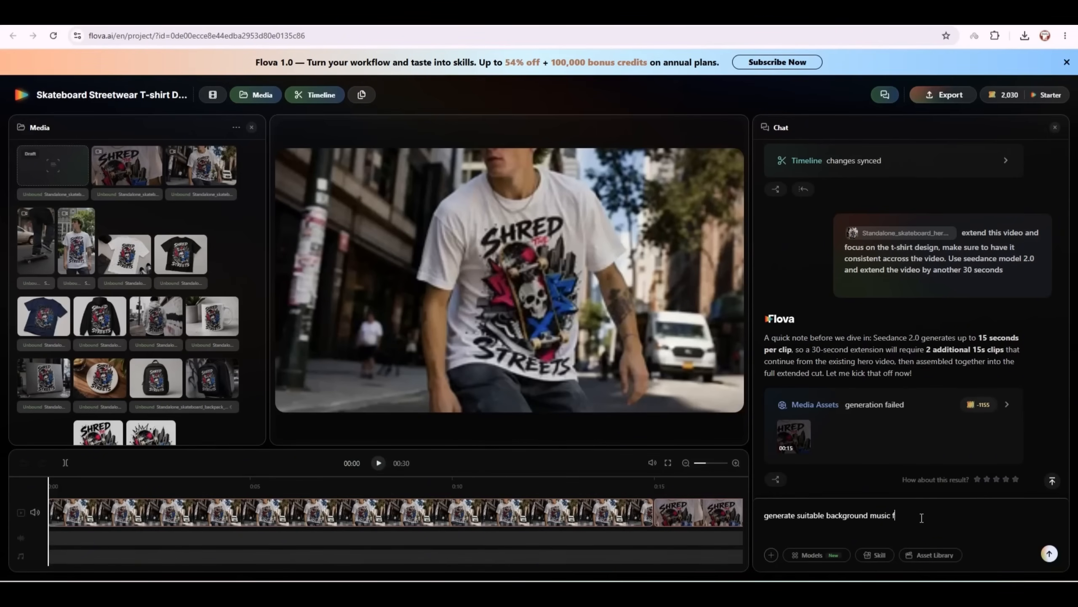
pyautogui.write('or the videos on my timeline')
pyautogui.press('Return')
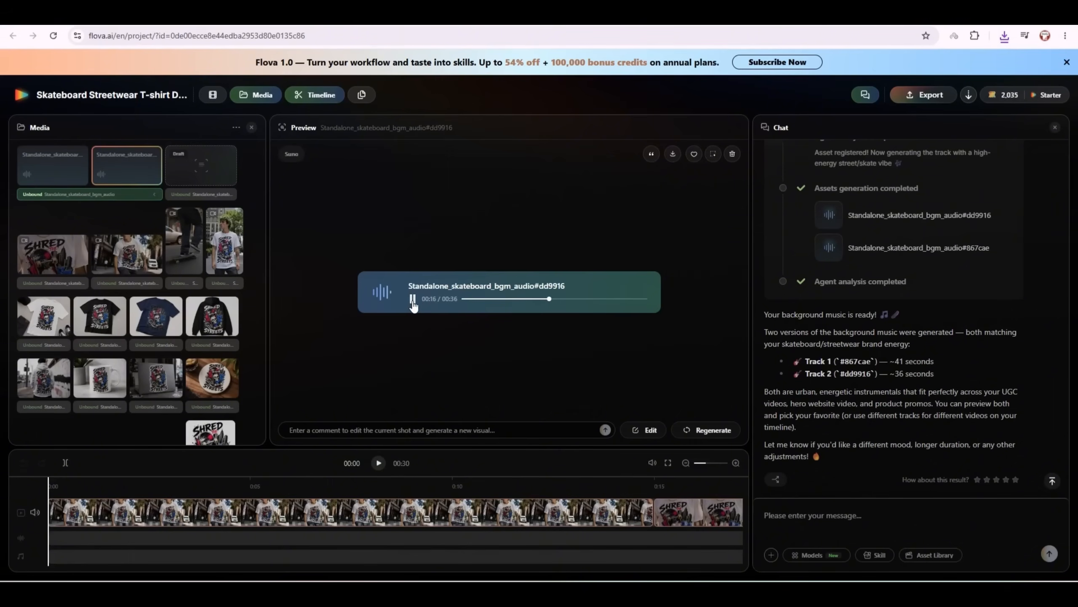
# - Add the background music track ending in #867cae to the timeline's audio track and play the timeline with it
pyautogui.click(50, 174)
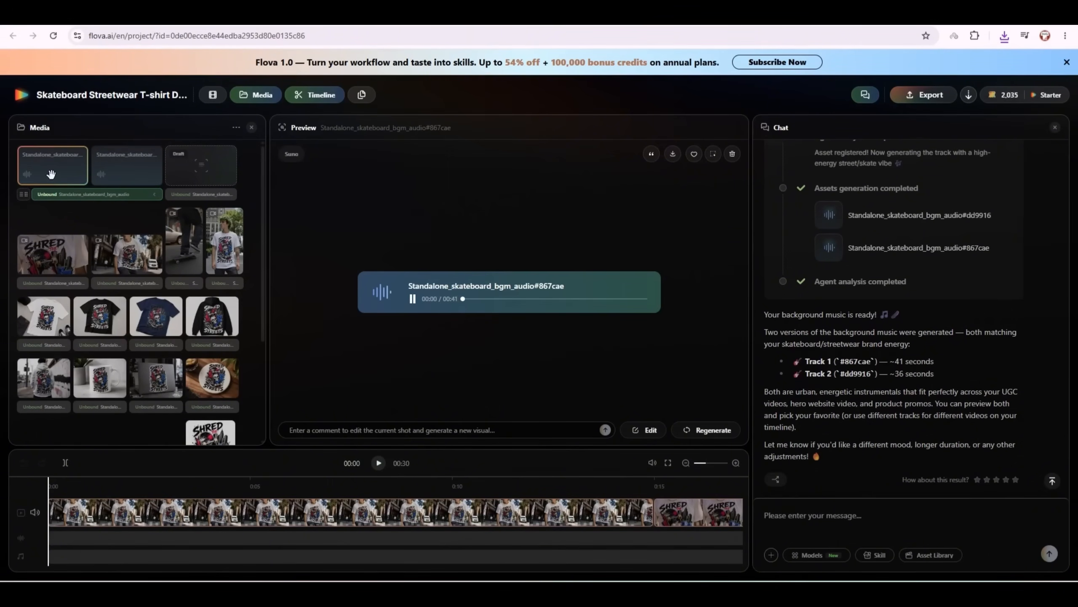
pyautogui.moveTo(69, 169); pyautogui.dragTo(197, 526)
pyautogui.moveTo(267, 558); pyautogui.dragTo(134, 558)
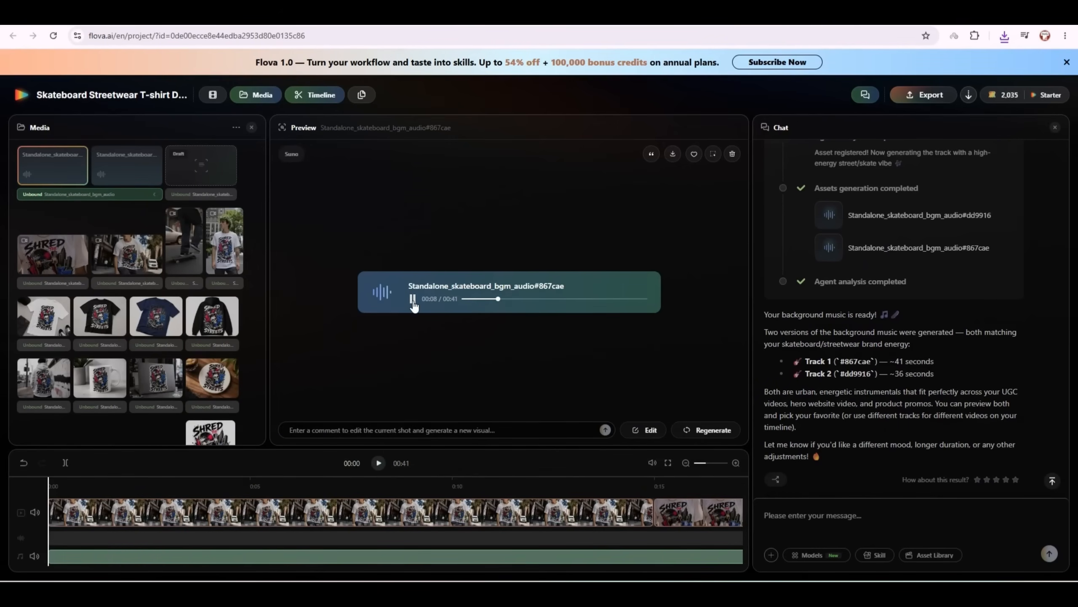
pyautogui.click(413, 299)
pyautogui.click(379, 464)
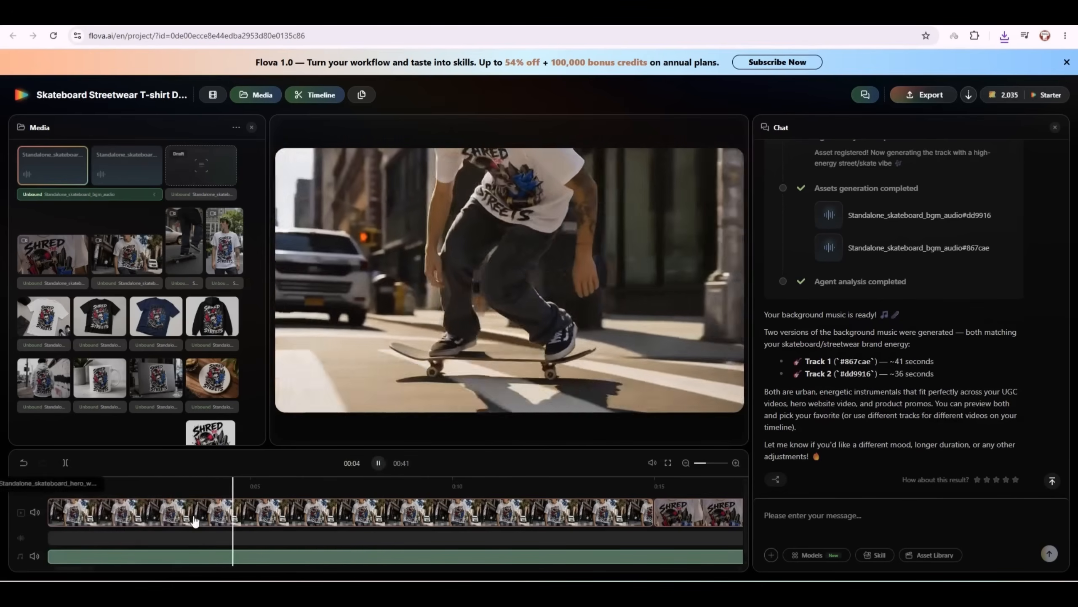
# - Lower the background music clip's volume to 0.5x while playing back the timeline
pyautogui.click(36, 513)
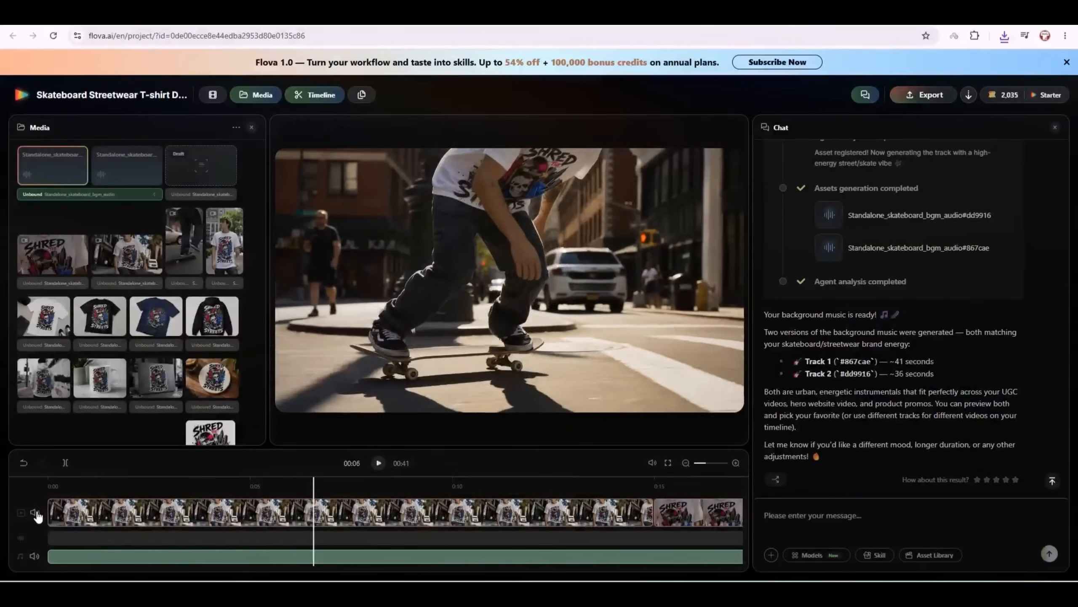
pyautogui.scroll(-1, 404, 523)
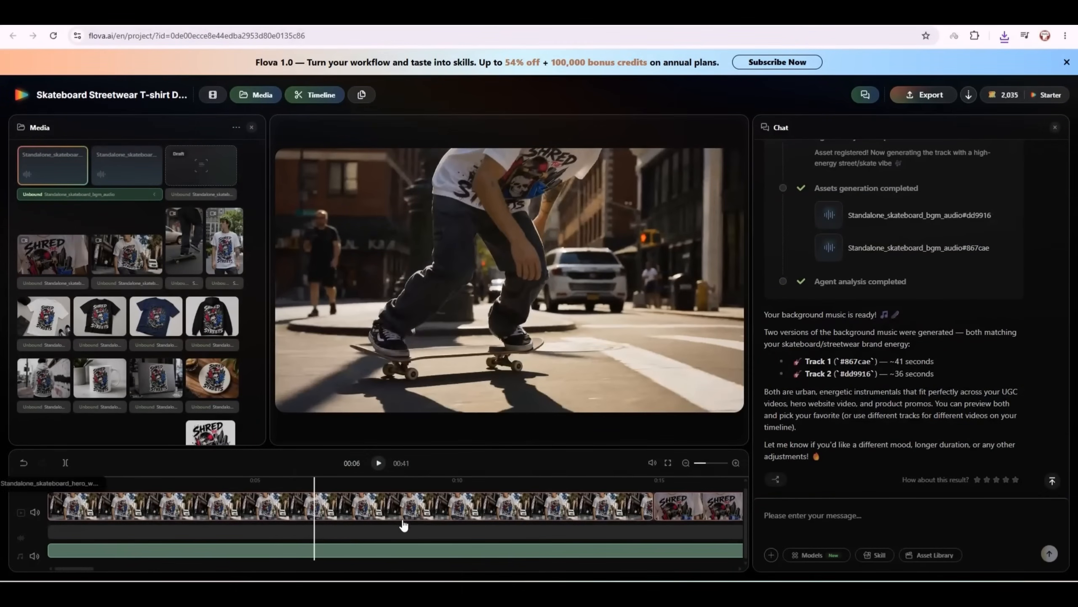
pyautogui.click(283, 553)
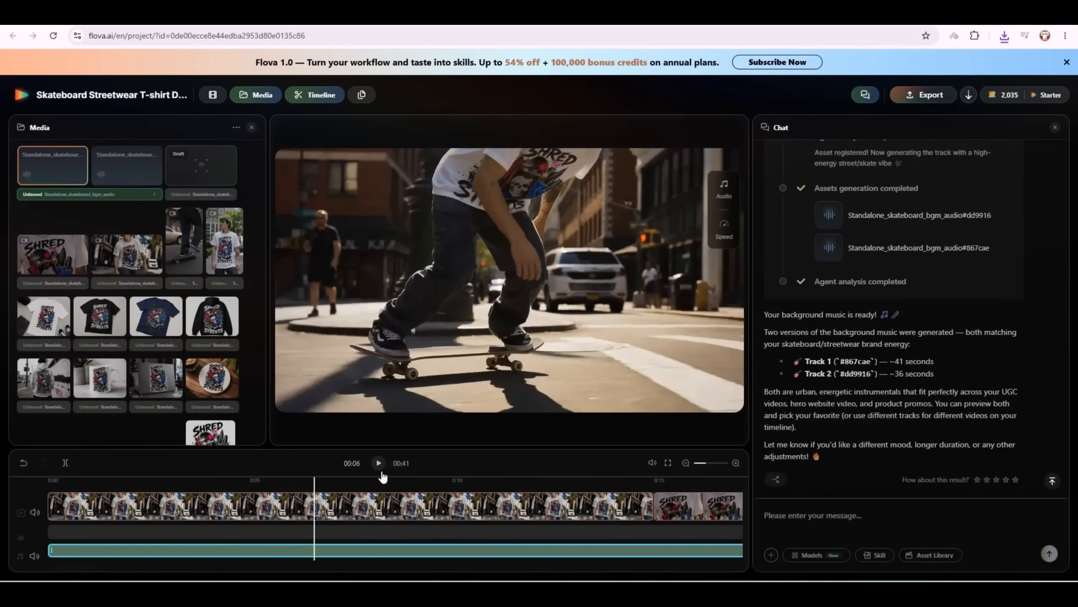
pyautogui.click(379, 464)
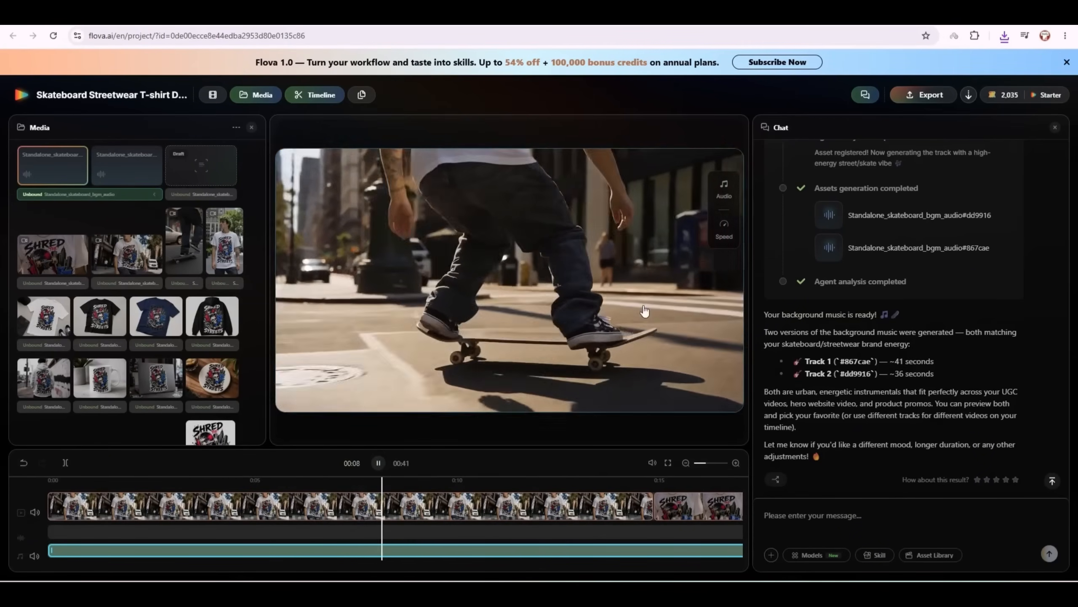
pyautogui.click(724, 187)
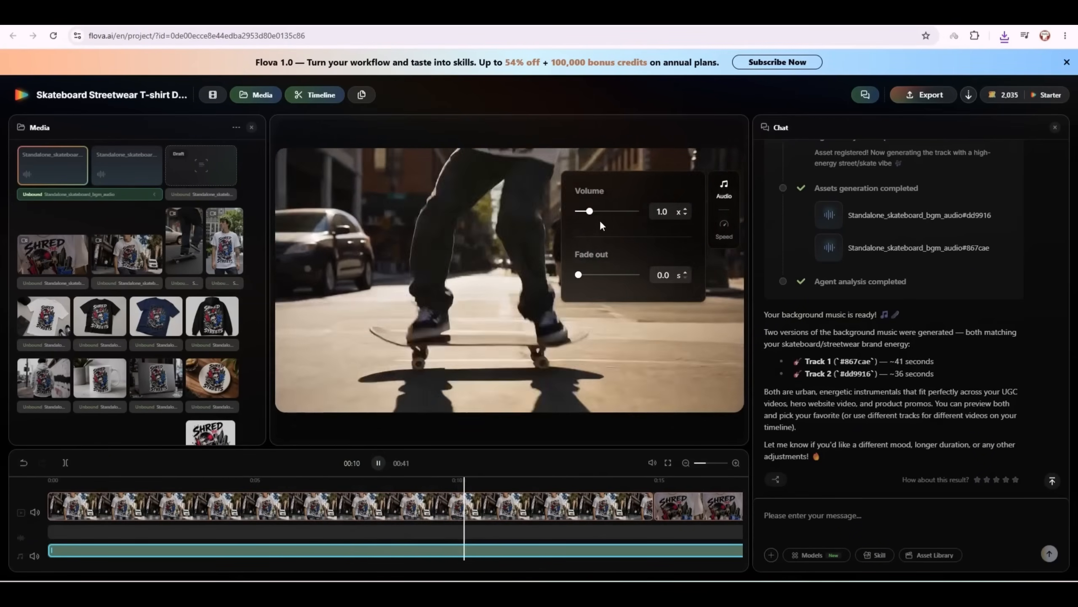
pyautogui.moveTo(591, 212); pyautogui.dragTo(582, 211)
pyautogui.click(379, 464)
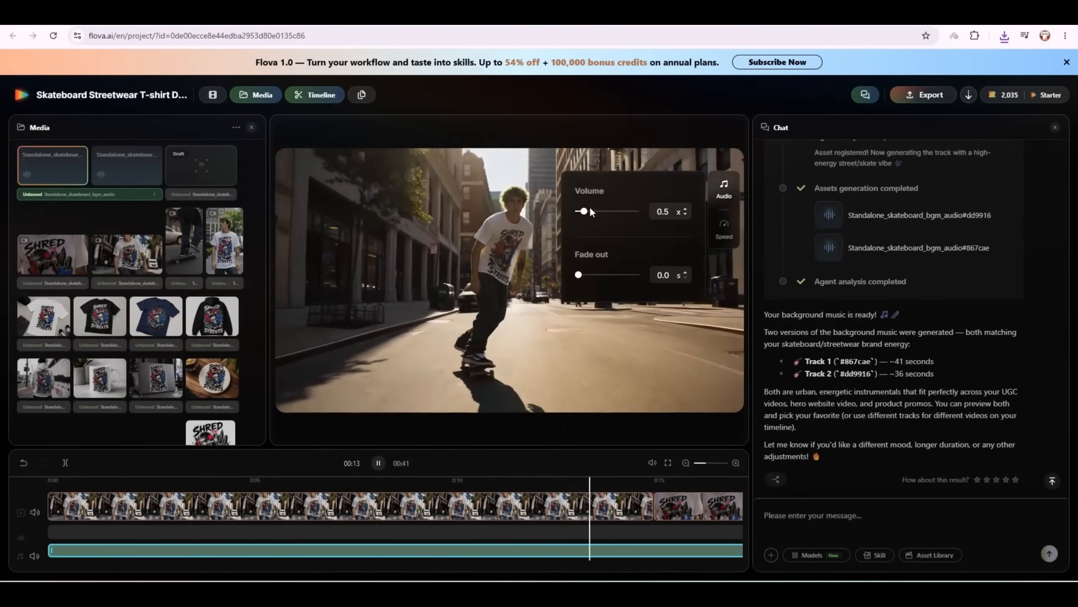
pyautogui.click(541, 335)
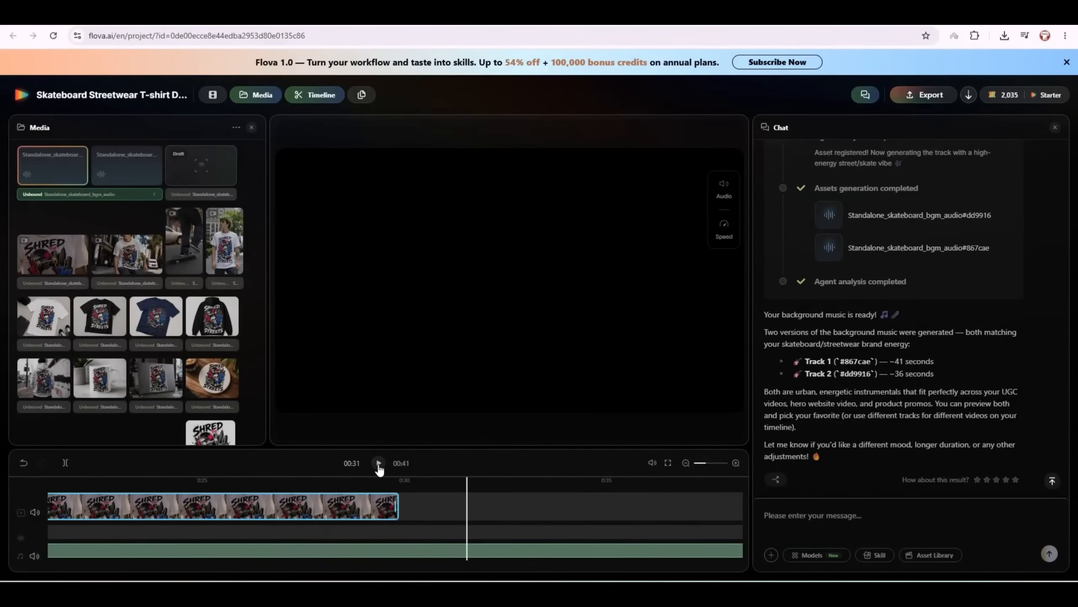
# - Ask in the chat to convert the conversation and tasks in this thread to a skill
pyautogui.click(180, 191)
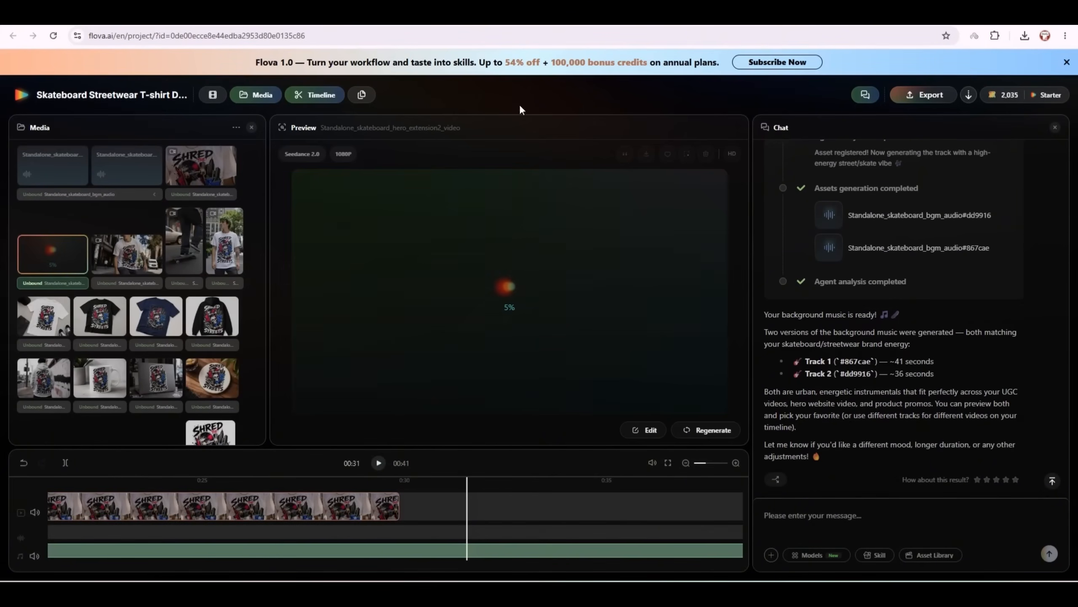
pyautogui.click(874, 560)
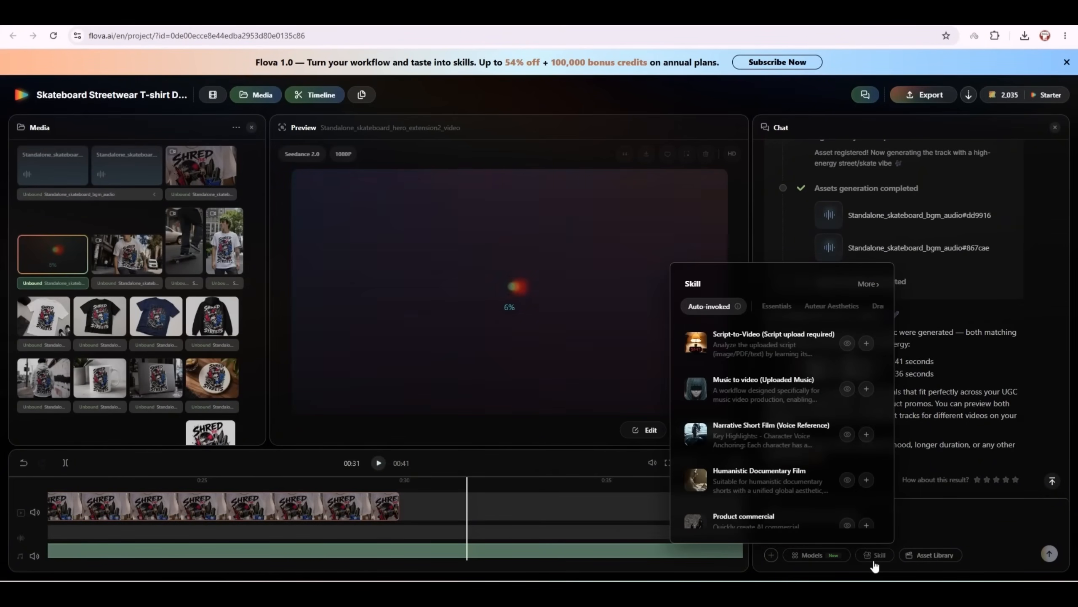
pyautogui.click(922, 514)
pyautogui.write('Now can ')
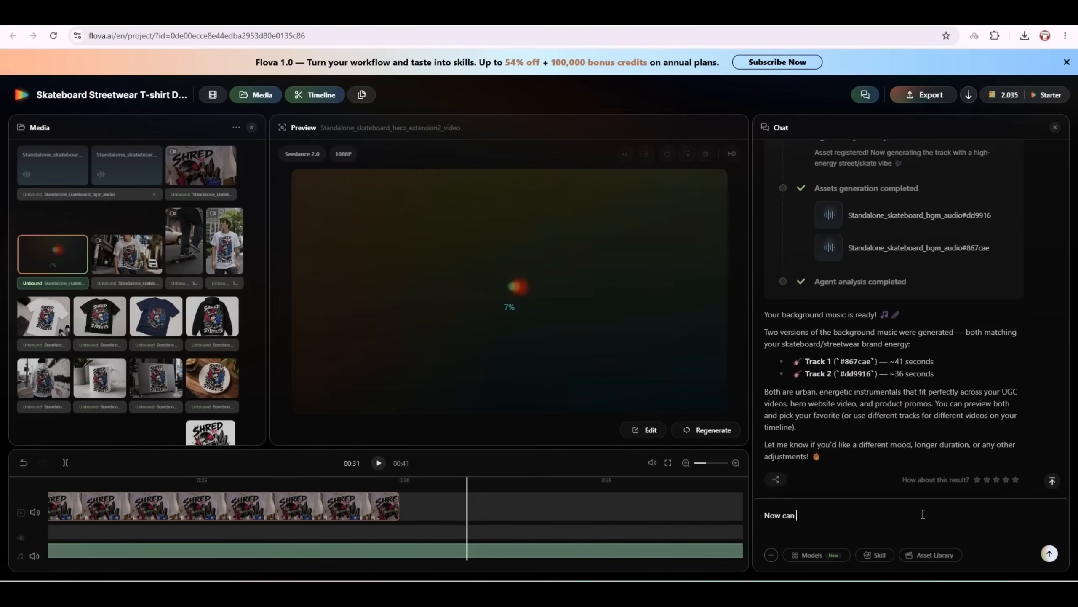
pyautogui.write('you convert the conversation ')
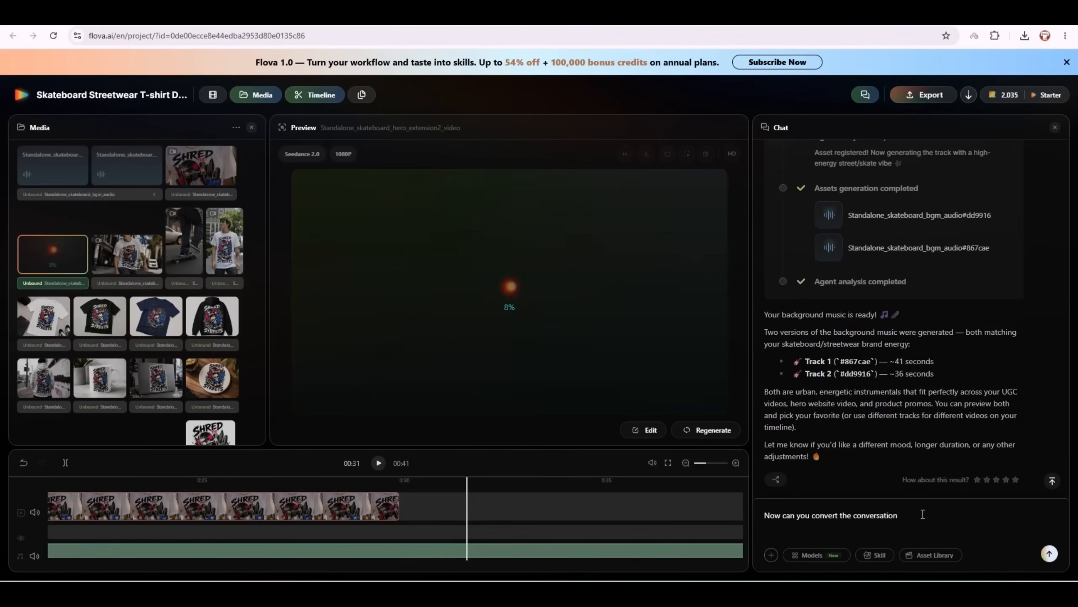
pyautogui.write('in this thread to a skill')
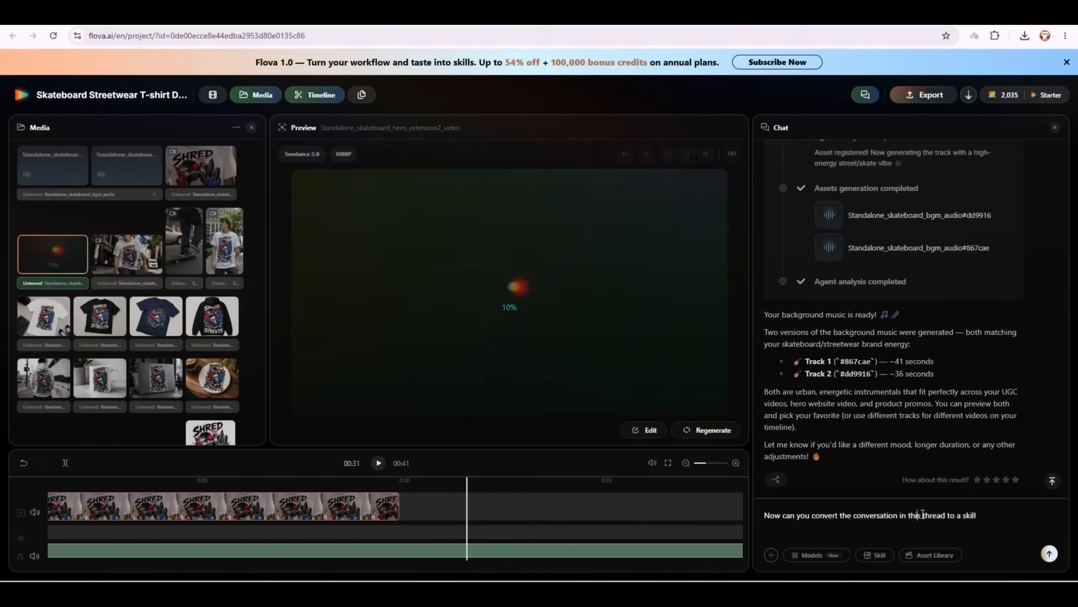
pyautogui.write('and tasks')
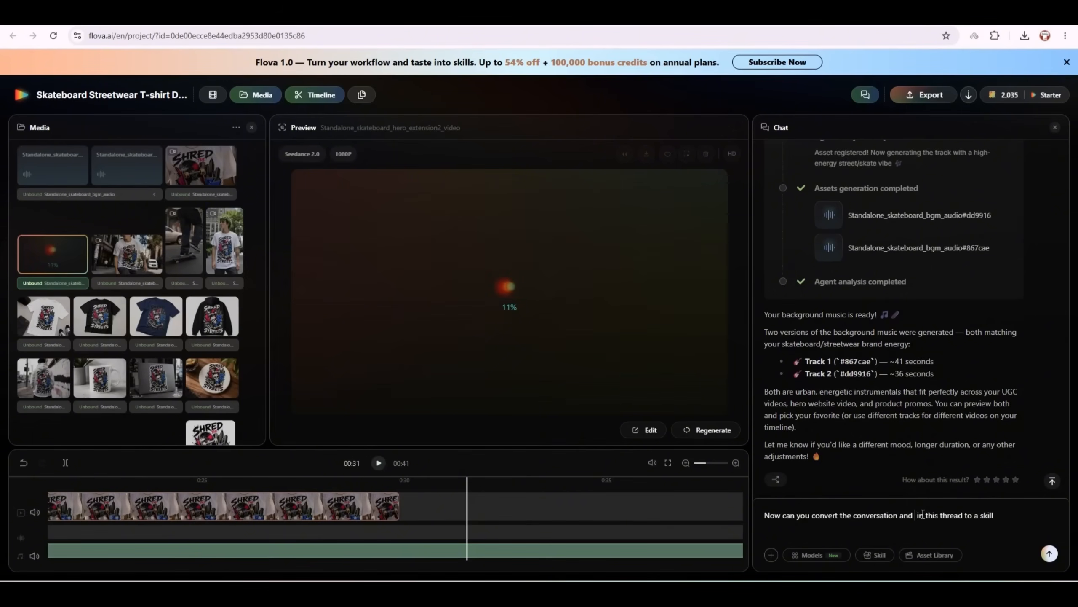
pyautogui.press('Return')
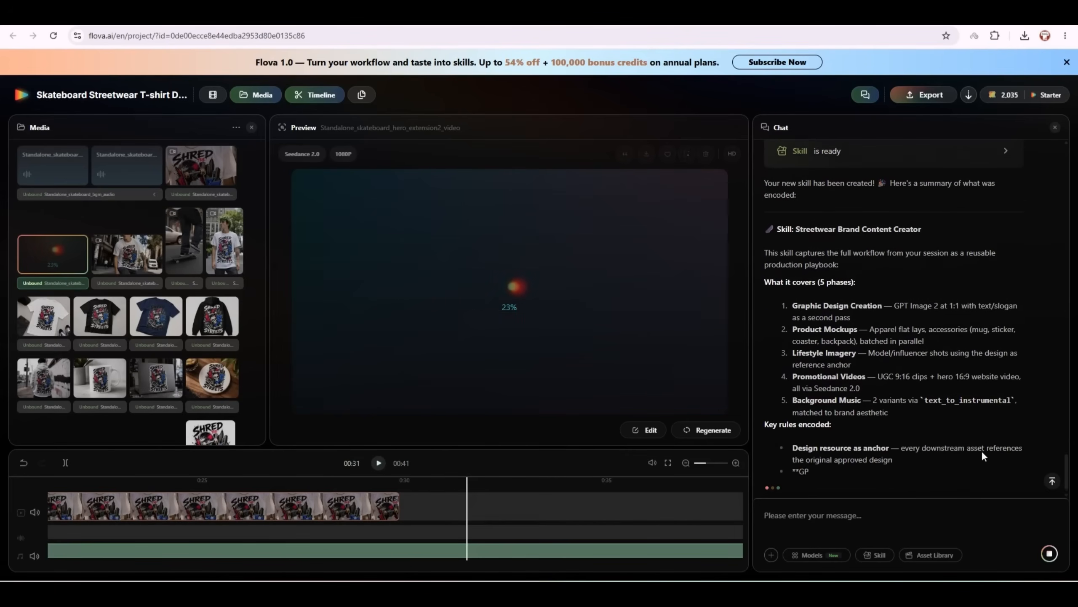
# - Review the new skill's summary, including its workflow phases and key encoded rules
pyautogui.scroll(2, 918, 331)
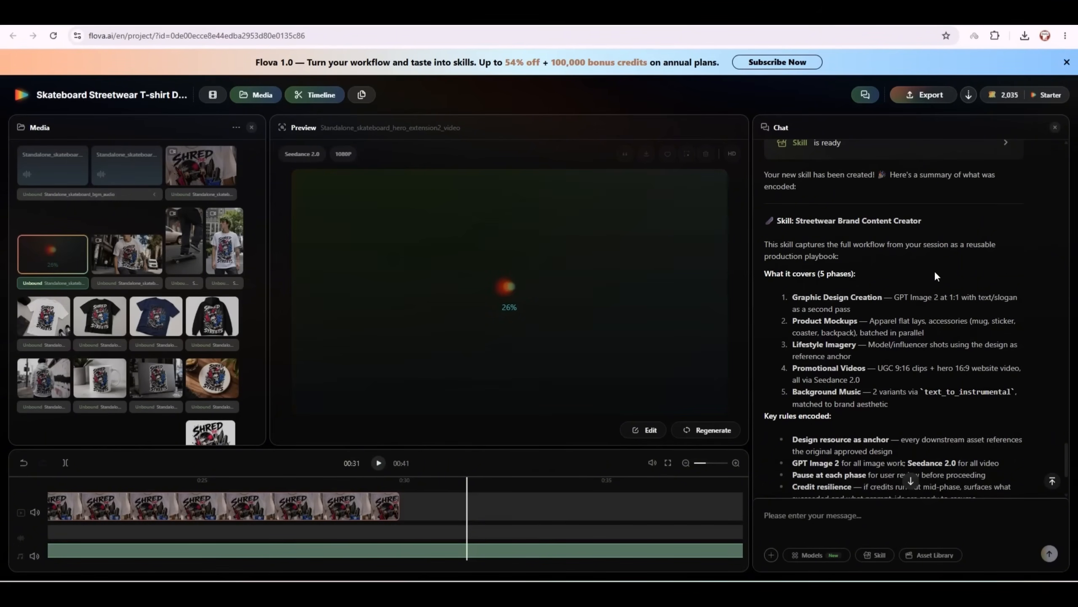
pyautogui.scroll(-3, 934, 270)
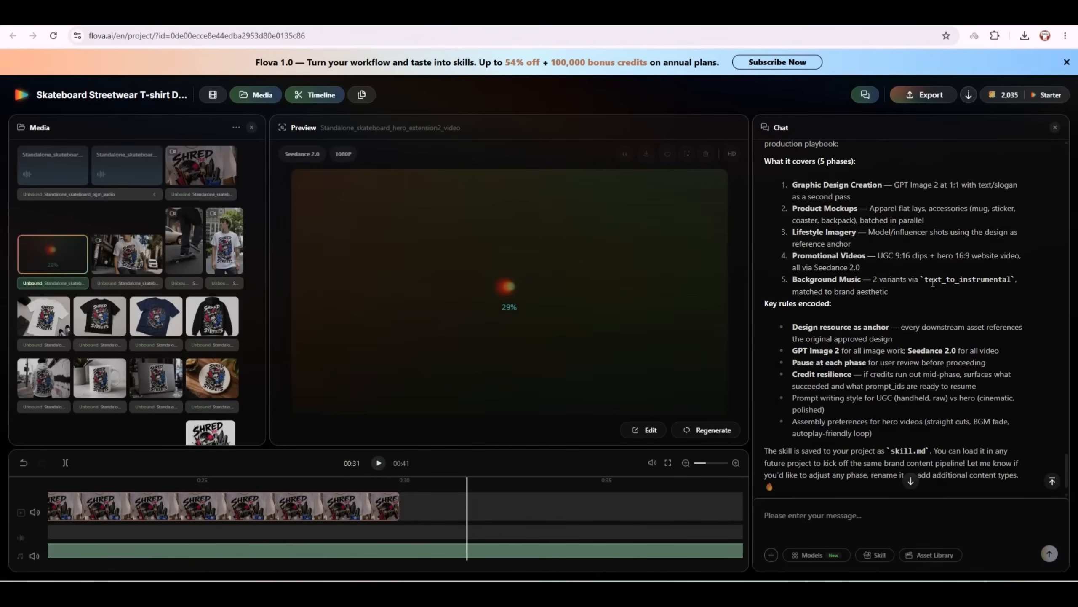
pyautogui.scroll(-1, 934, 285)
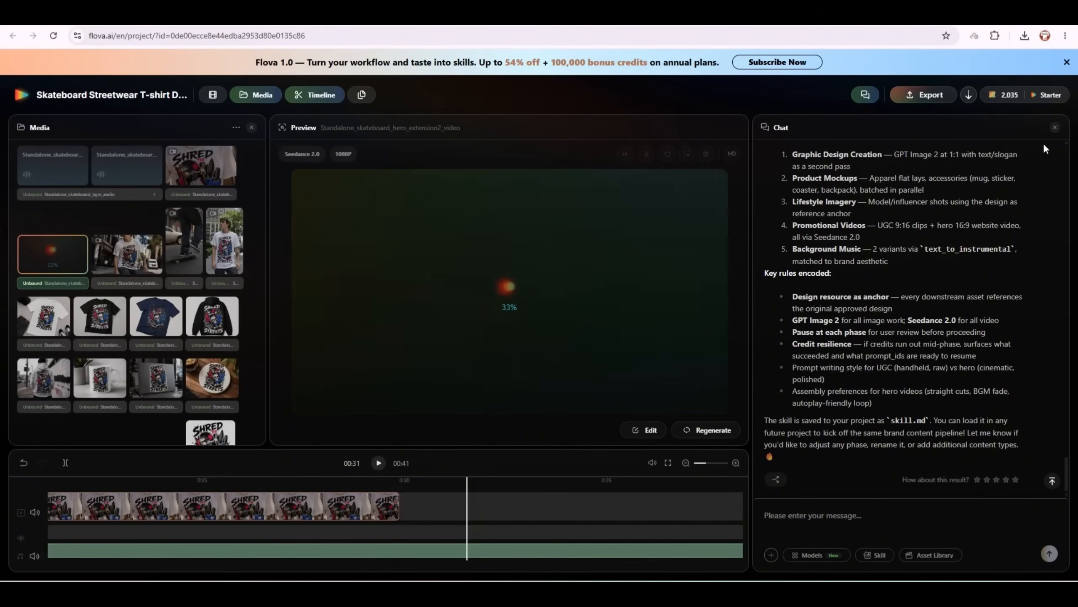
# - Examine the available skills and their categories from the project chat and from the home page prompt
pyautogui.click(868, 560)
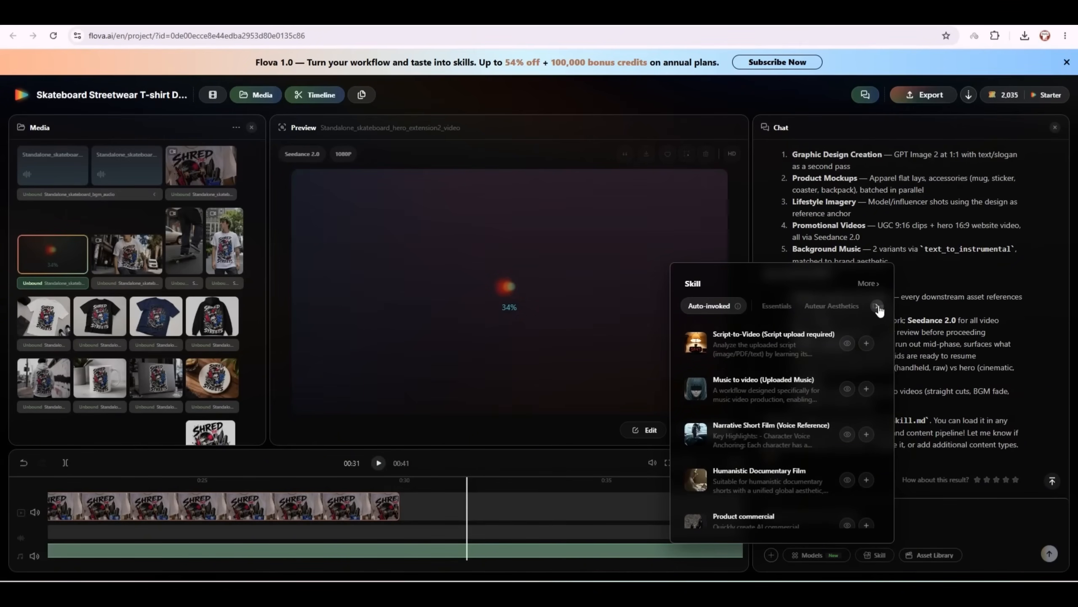
pyautogui.click(877, 307)
pyautogui.scroll(-2, 814, 357)
pyautogui.scroll(2, 814, 358)
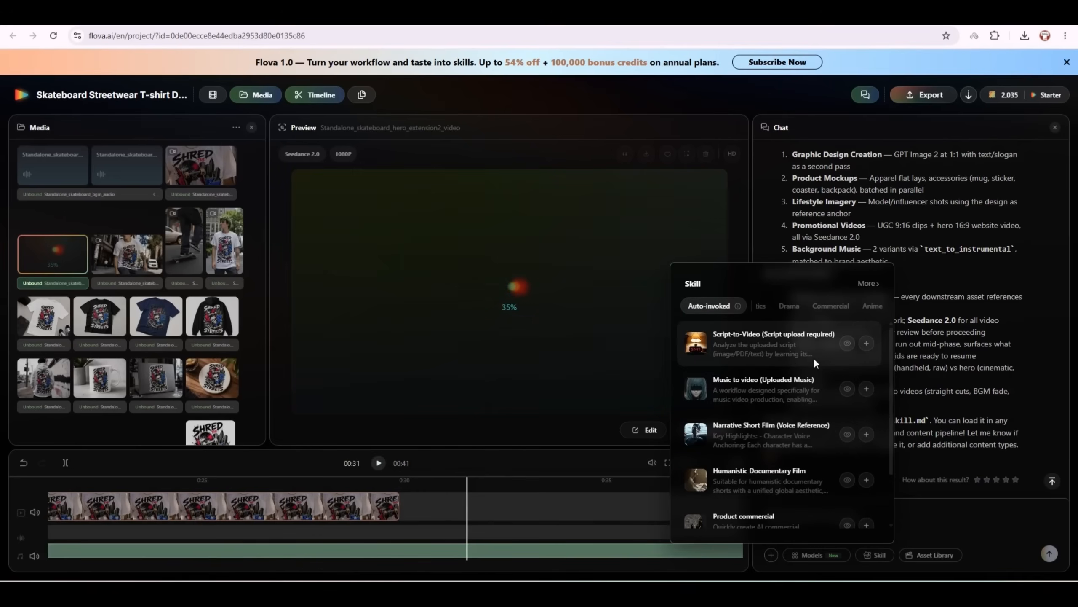
pyautogui.click(765, 308)
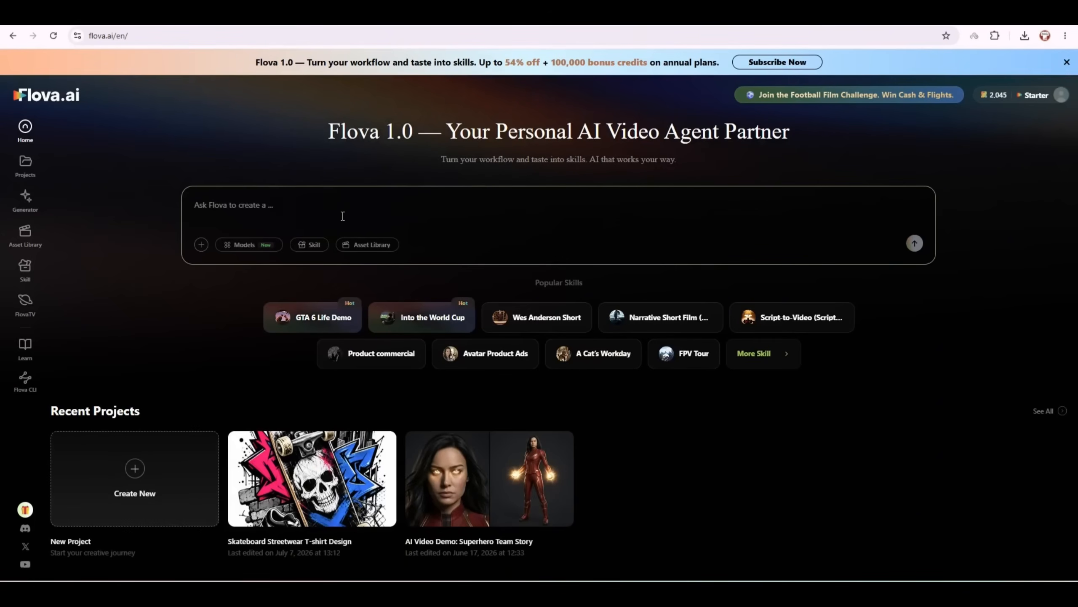
pyautogui.click(310, 246)
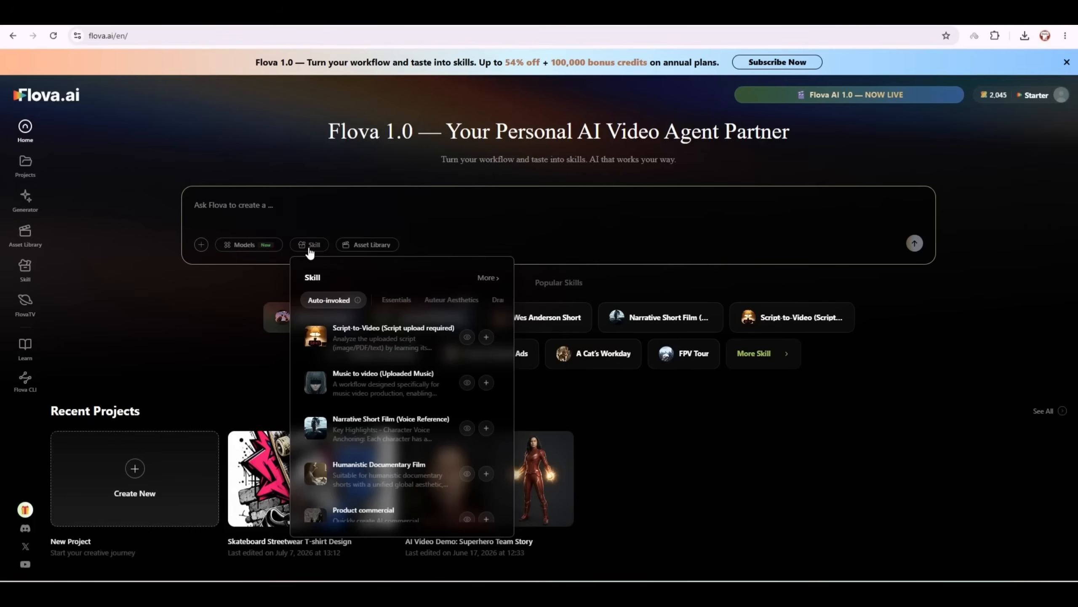
pyautogui.scroll(-2, 392, 337)
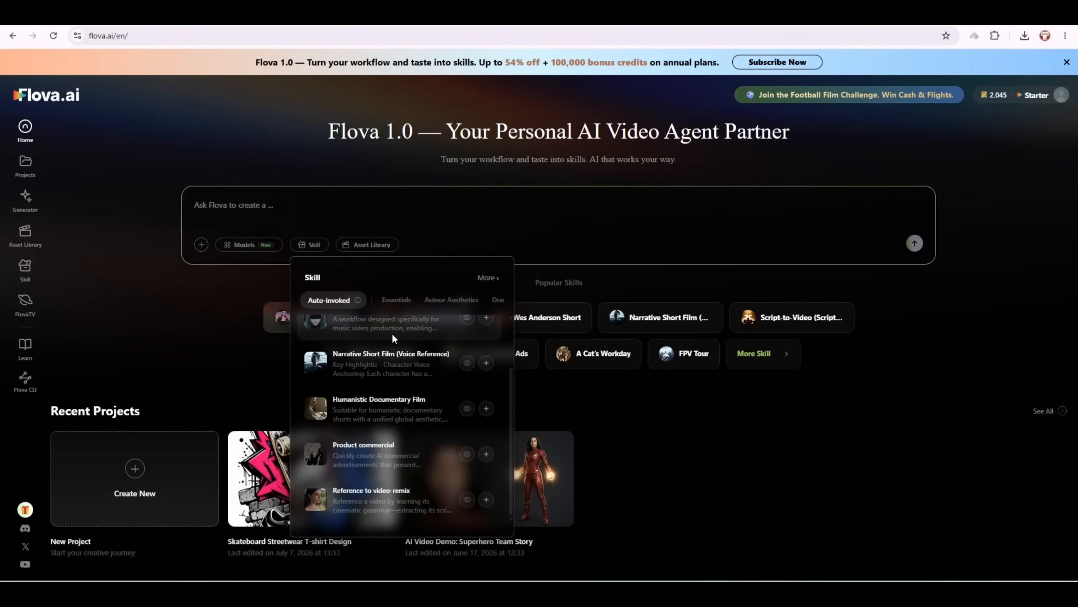
pyautogui.scroll(2, 392, 337)
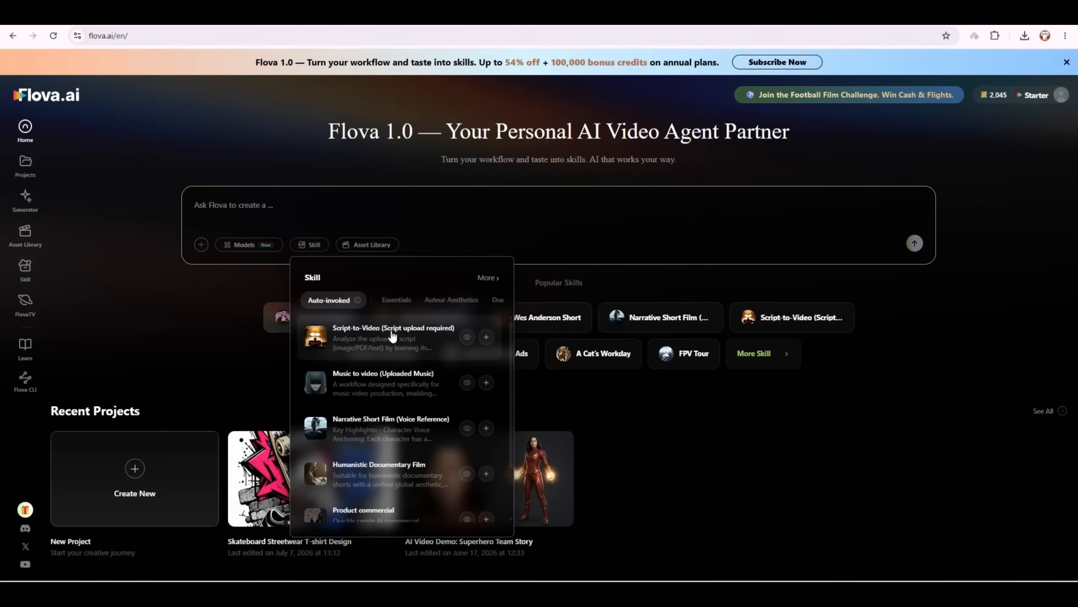
pyautogui.scroll(-2, 392, 337)
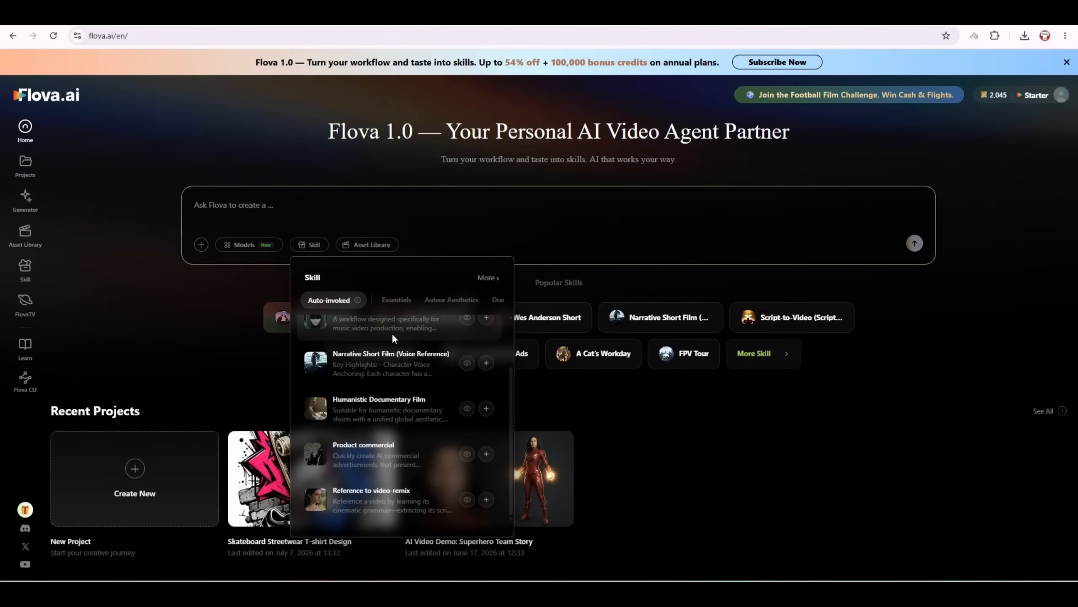
pyautogui.scroll(2, 392, 333)
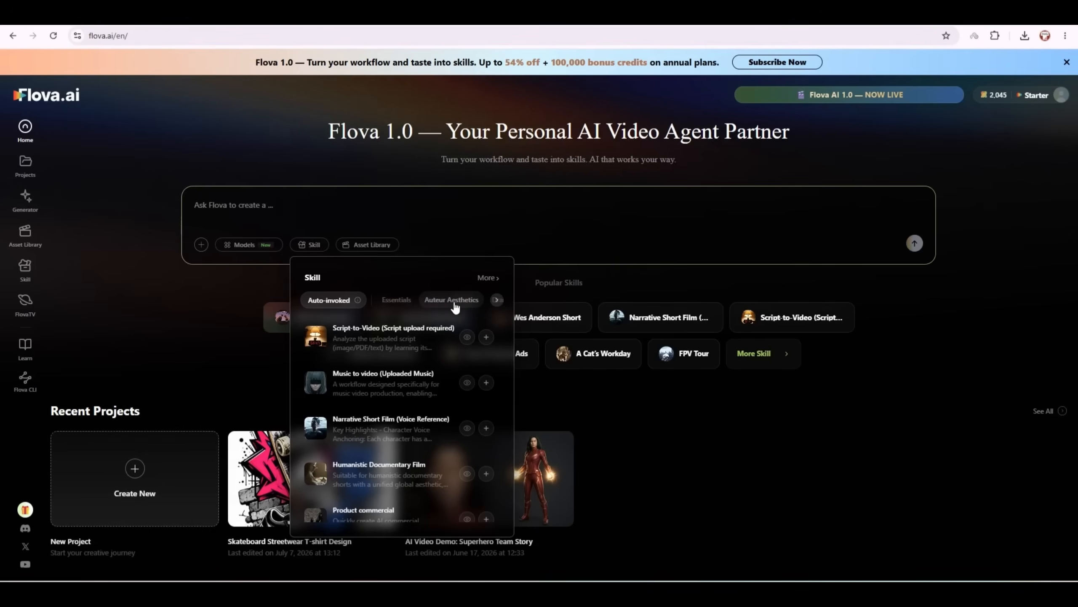
pyautogui.click(497, 302)
pyautogui.click(497, 302)
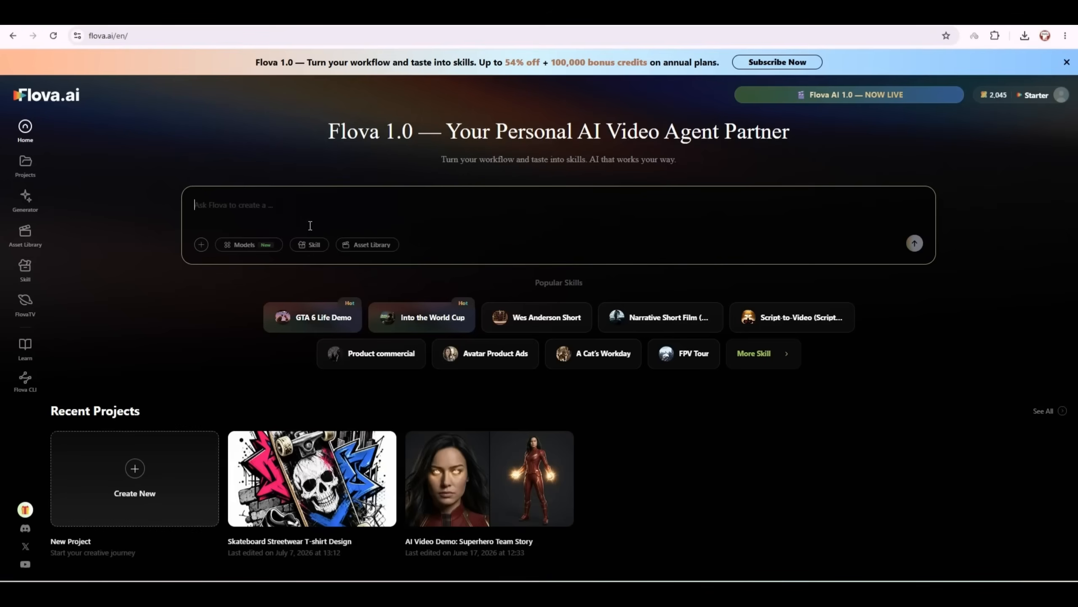
# - Attach the Product commercial skill to the home page prompt, opening its introduction to use it from there
pyautogui.click(311, 245)
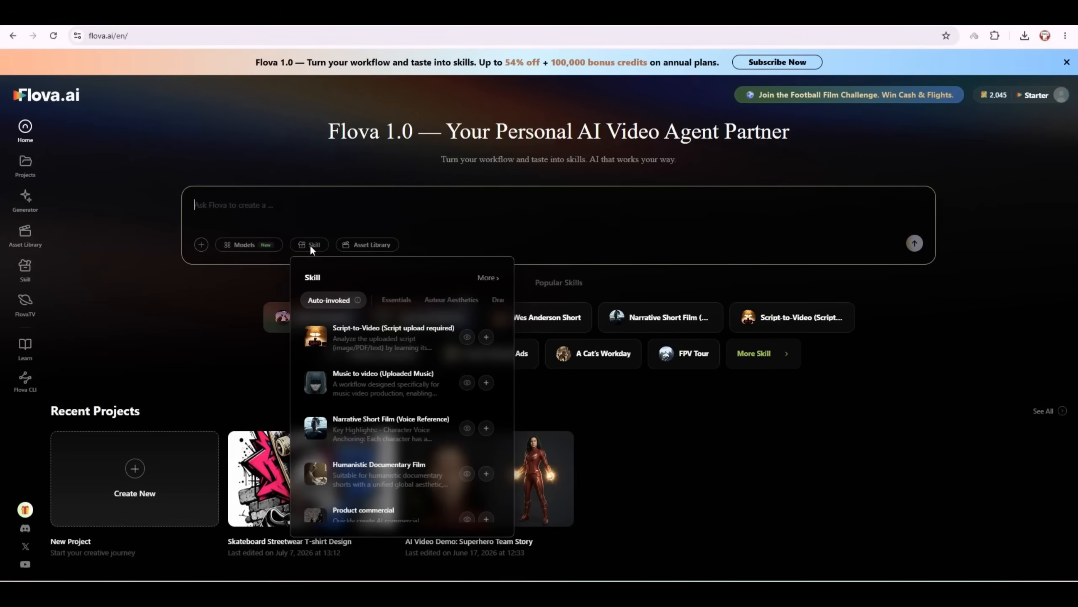
pyautogui.scroll(-1, 375, 359)
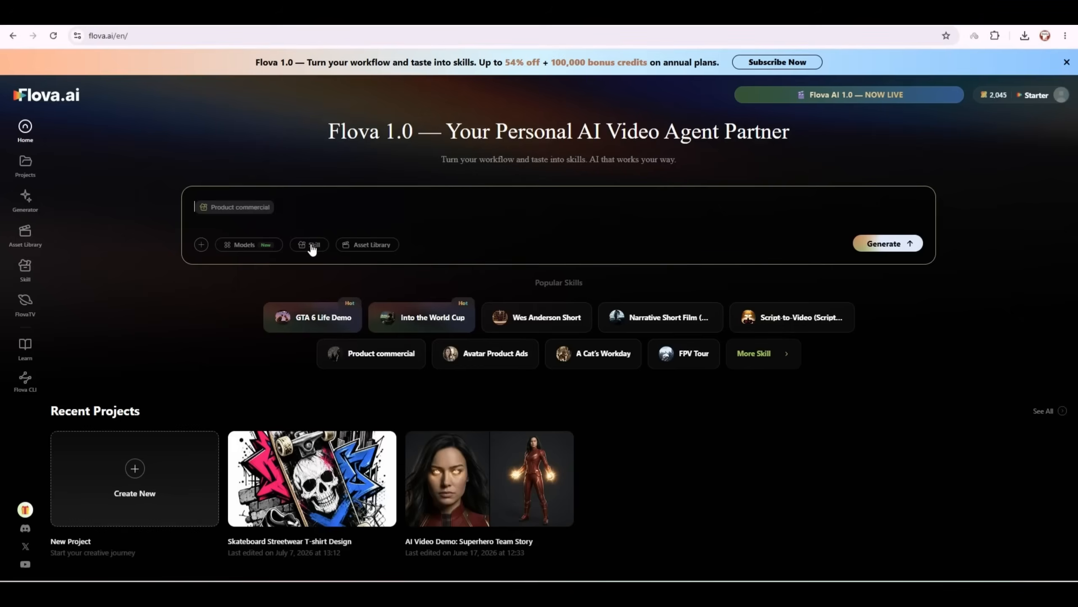
pyautogui.click(310, 246)
pyautogui.scroll(-1, 394, 445)
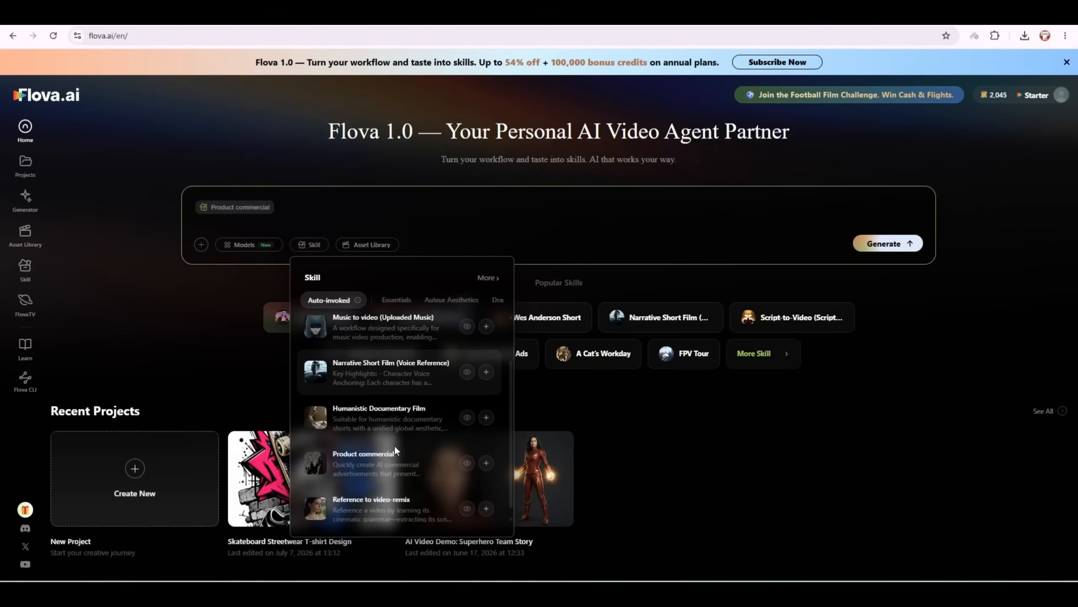
pyautogui.click(394, 445)
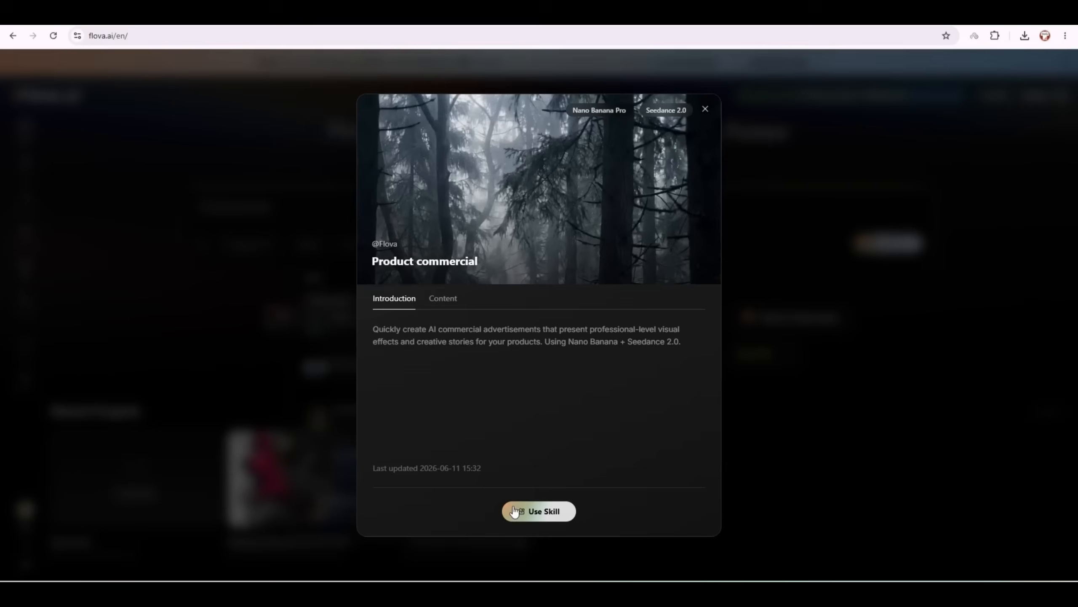
pyautogui.click(526, 512)
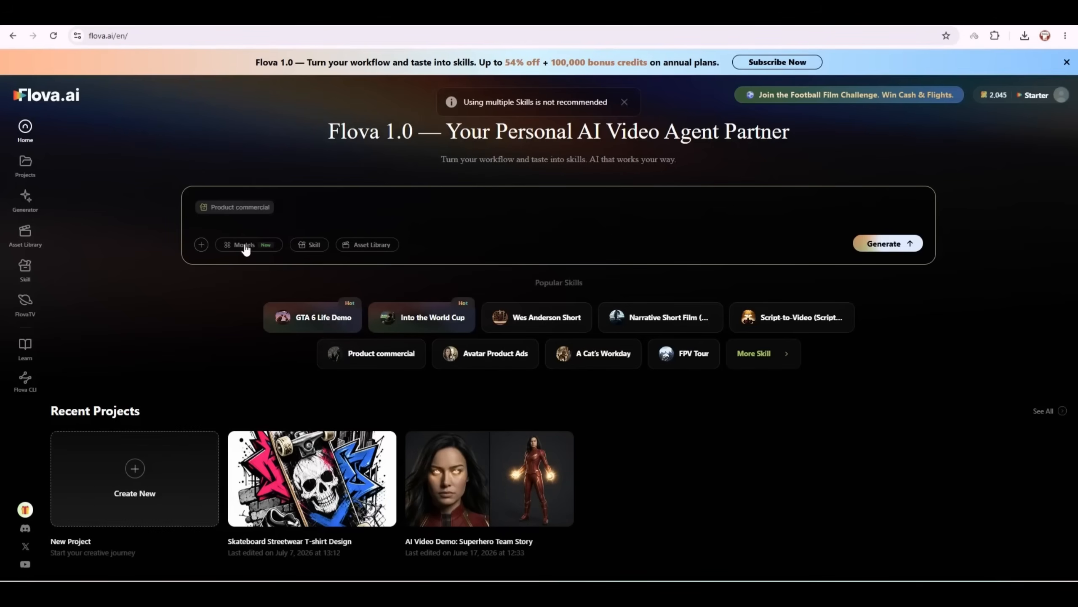
# - Attach the T-shirt image "Screenshot 2026-03-19 153607.png" to the prompt and generate the project
pyautogui.click(201, 244)
pyautogui.click(232, 142)
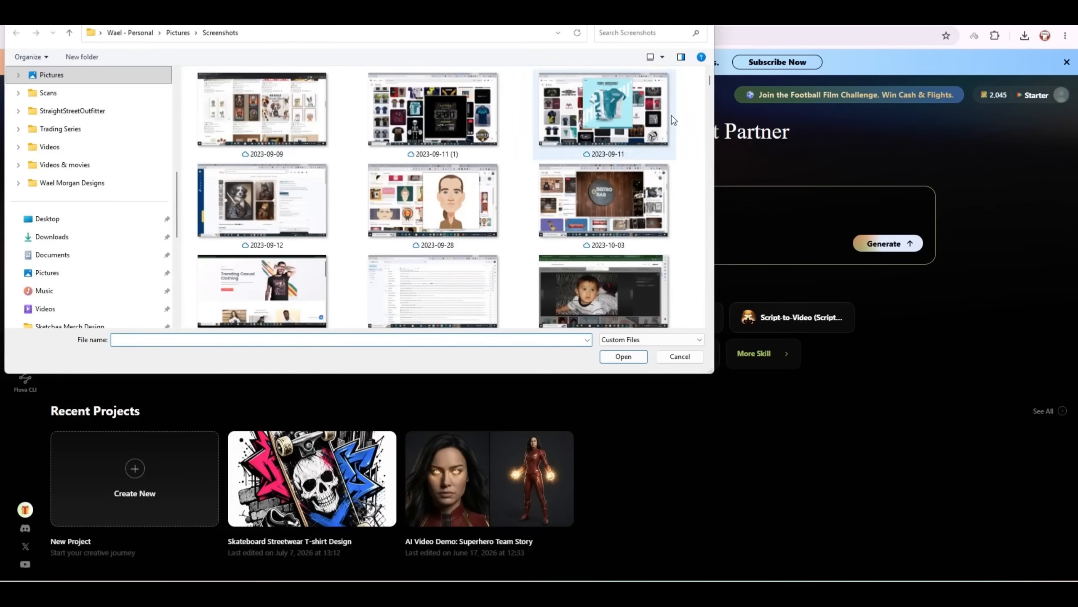
pyautogui.click(96, 238)
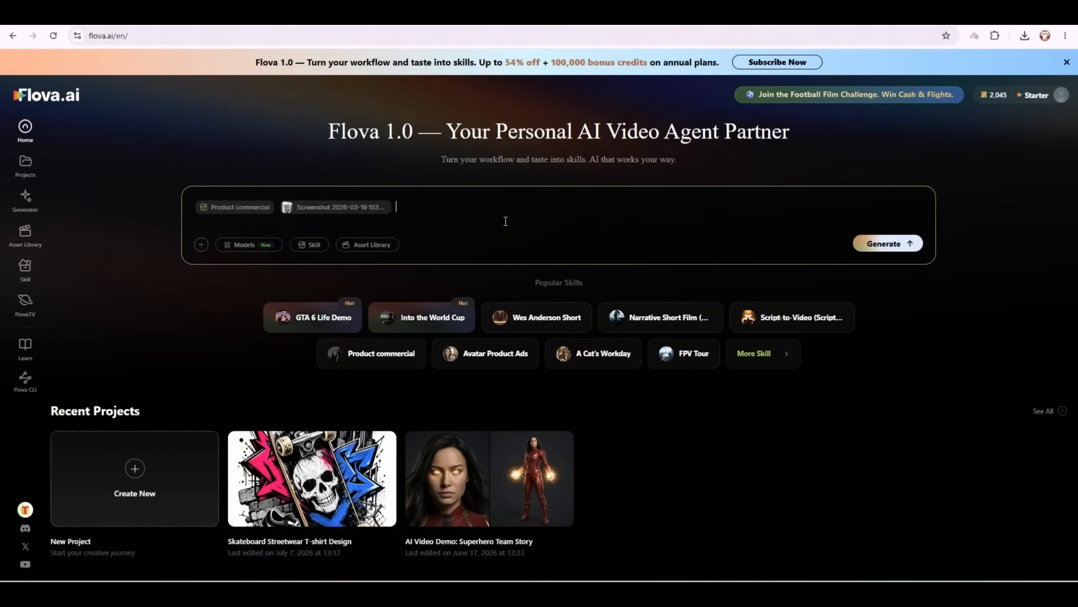
pyautogui.click(874, 248)
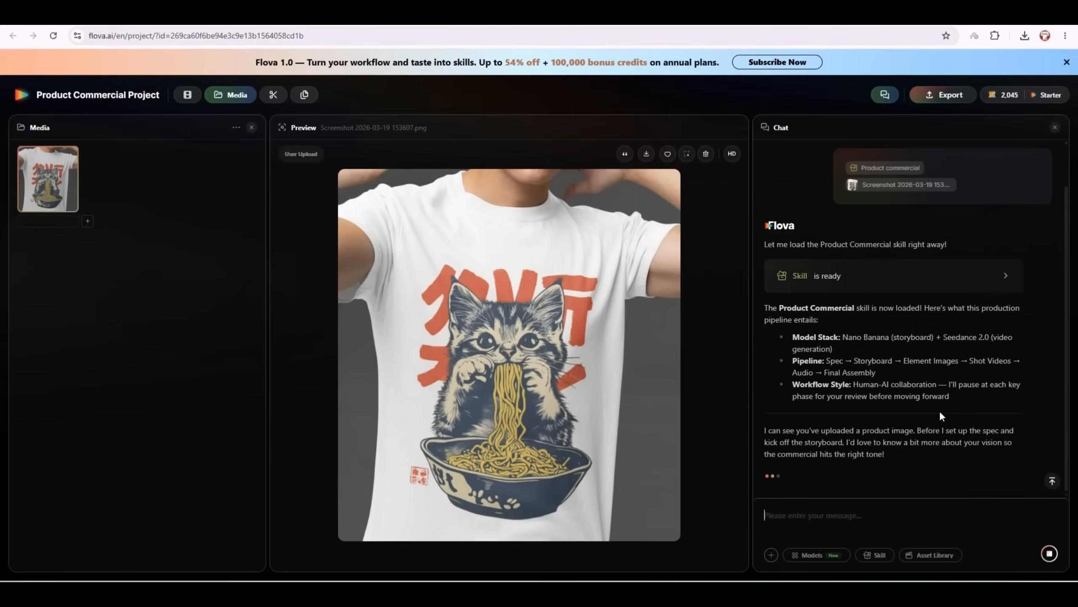
# - Review the commercial format choices in the chat and submit the vertical video (9:16), 15 seconds option
pyautogui.scroll(4, 971, 290)
pyautogui.scroll(-1, 972, 291)
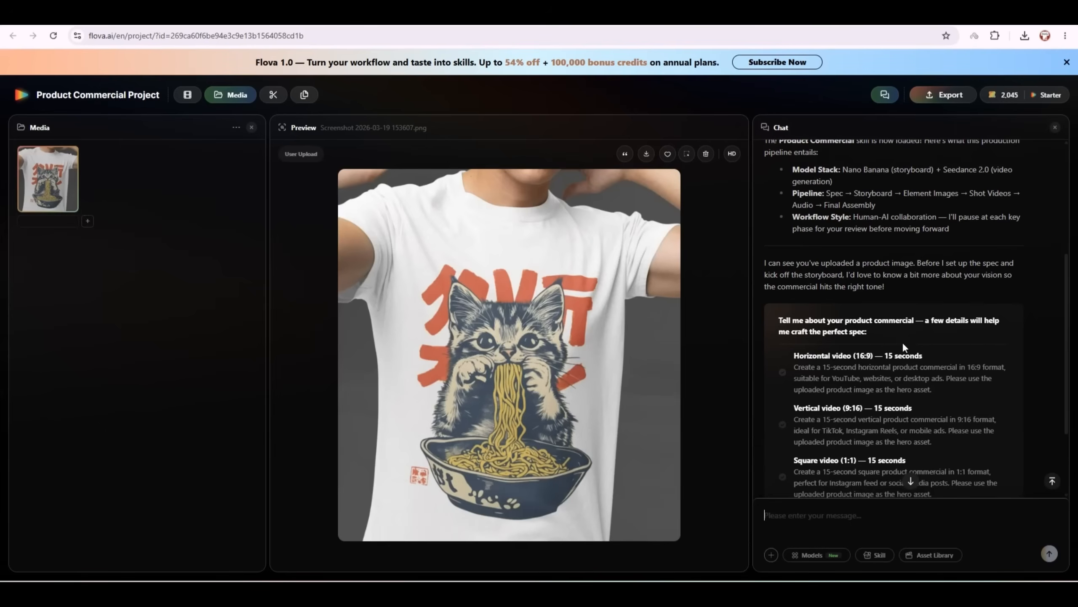
pyautogui.scroll(-2, 906, 424)
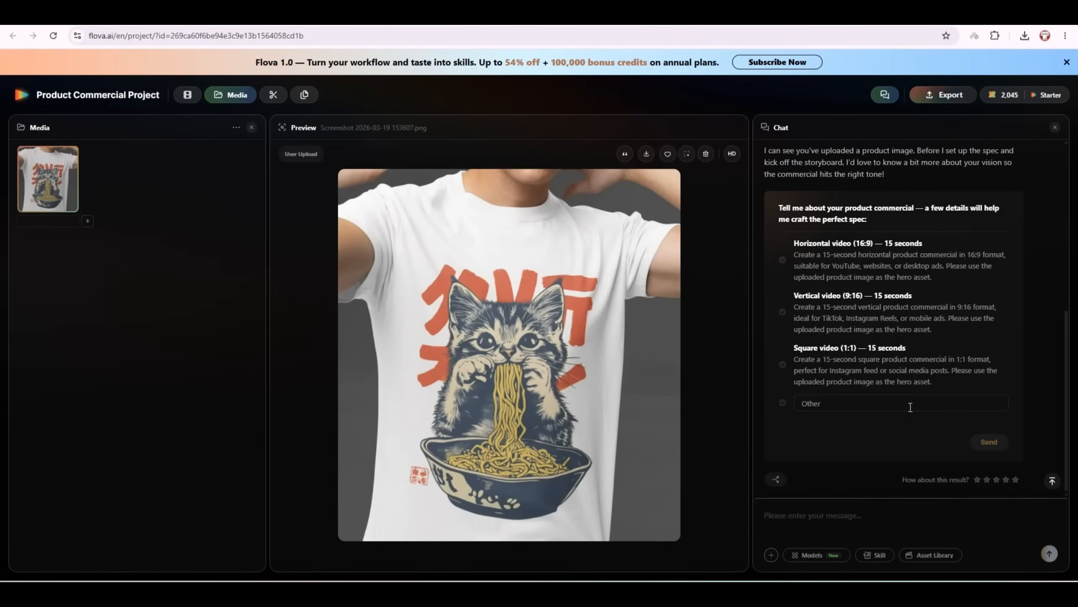
pyautogui.click(902, 303)
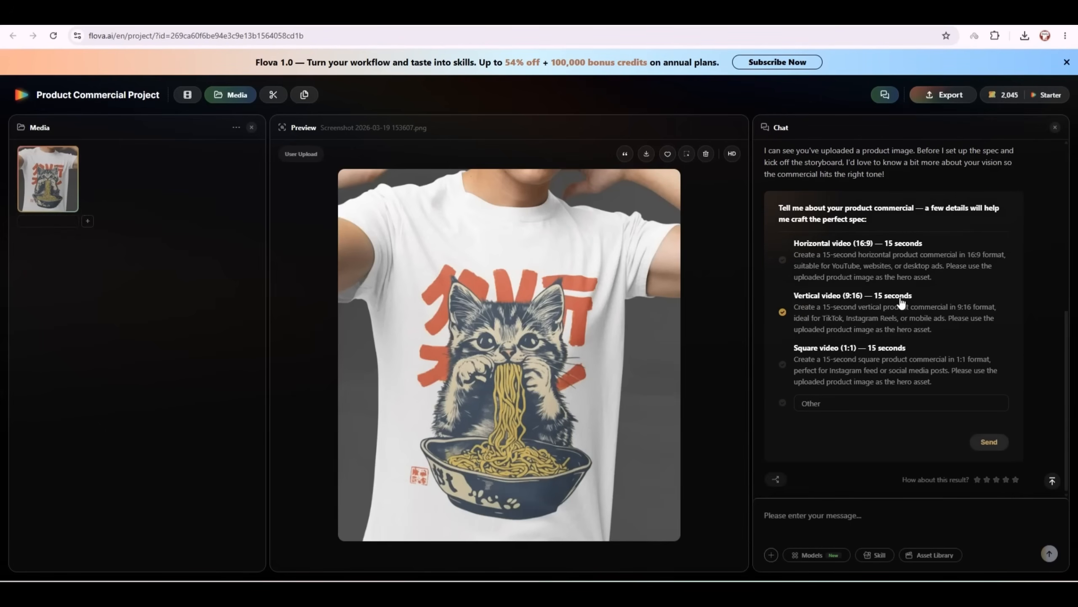
pyautogui.click(982, 446)
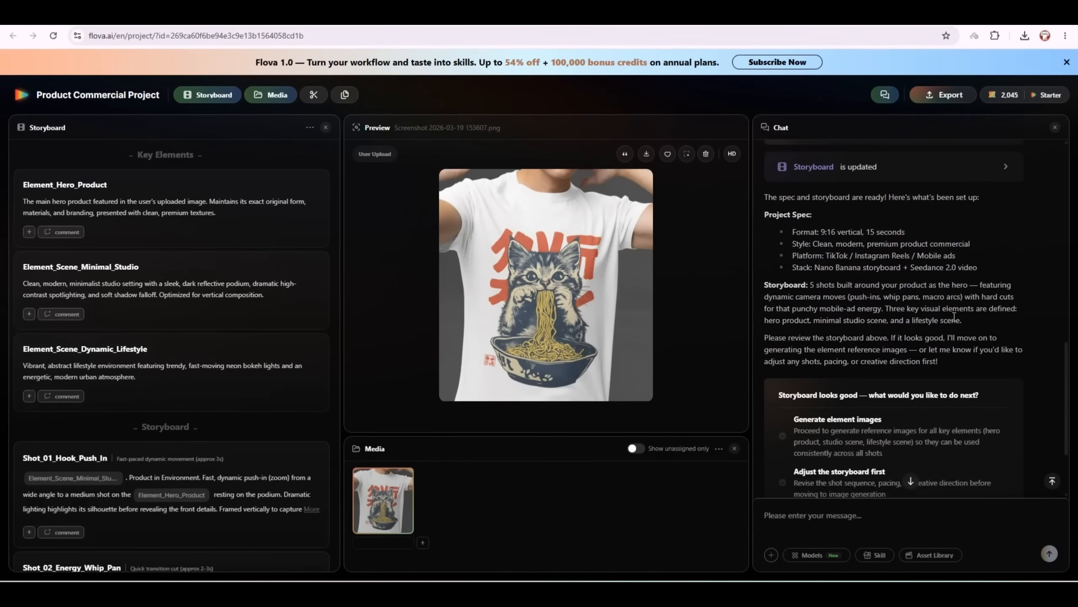
# - Approve the storyboard by requesting the element images, and once they are ready, request all shot videos
pyautogui.scroll(-1, 953, 315)
pyautogui.scroll(-1, 955, 316)
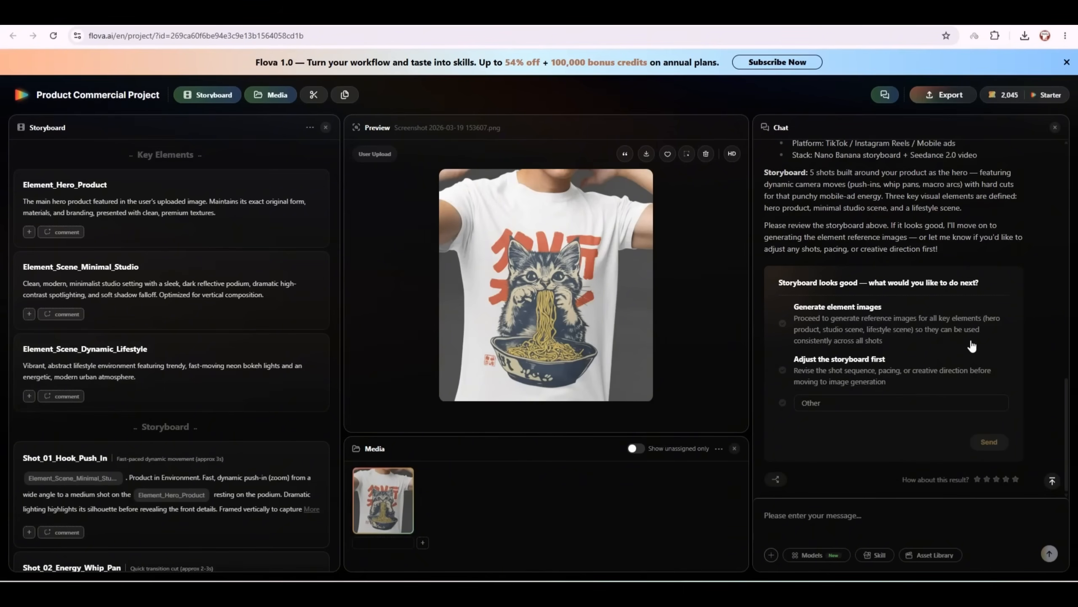
pyautogui.click(880, 326)
pyautogui.click(991, 445)
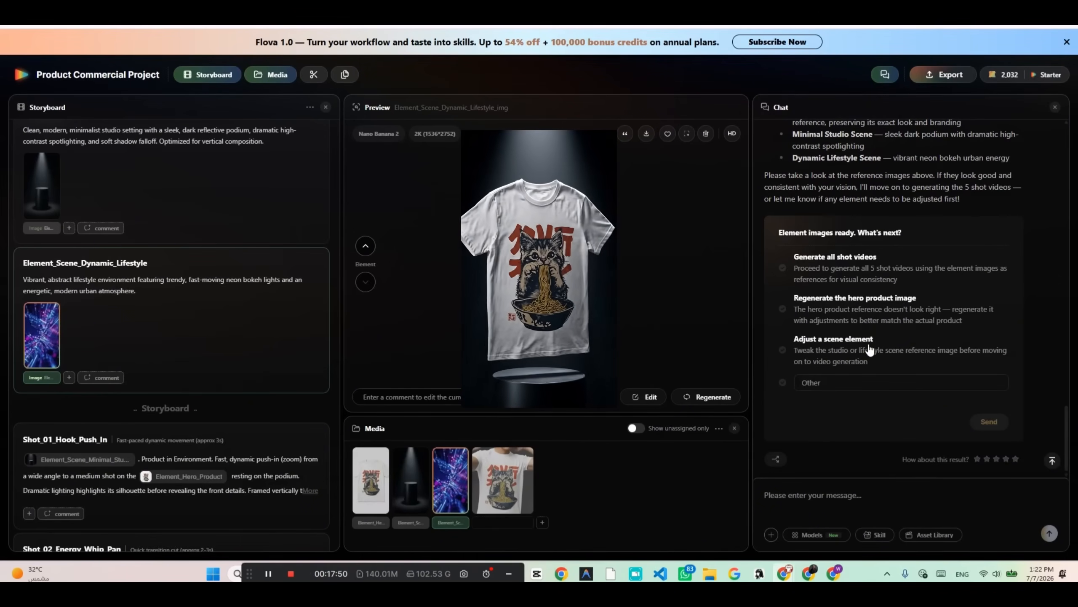
pyautogui.click(802, 261)
pyautogui.click(999, 423)
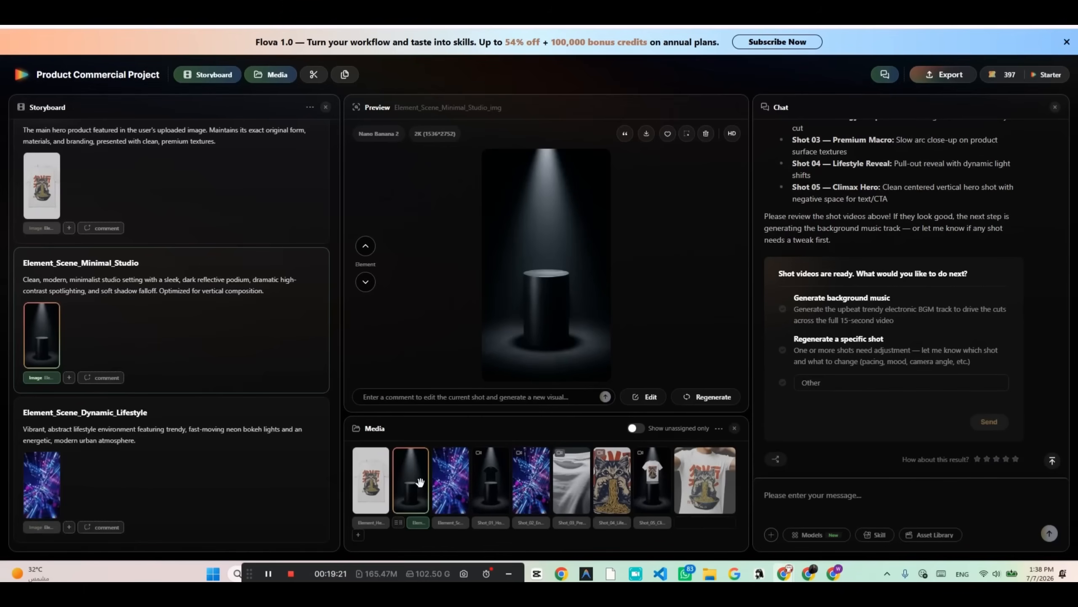
# - Preview the generated Shot_01_Hook_Push_In and Shot_02_Energy_Whip_Pan videos
pyautogui.click(482, 478)
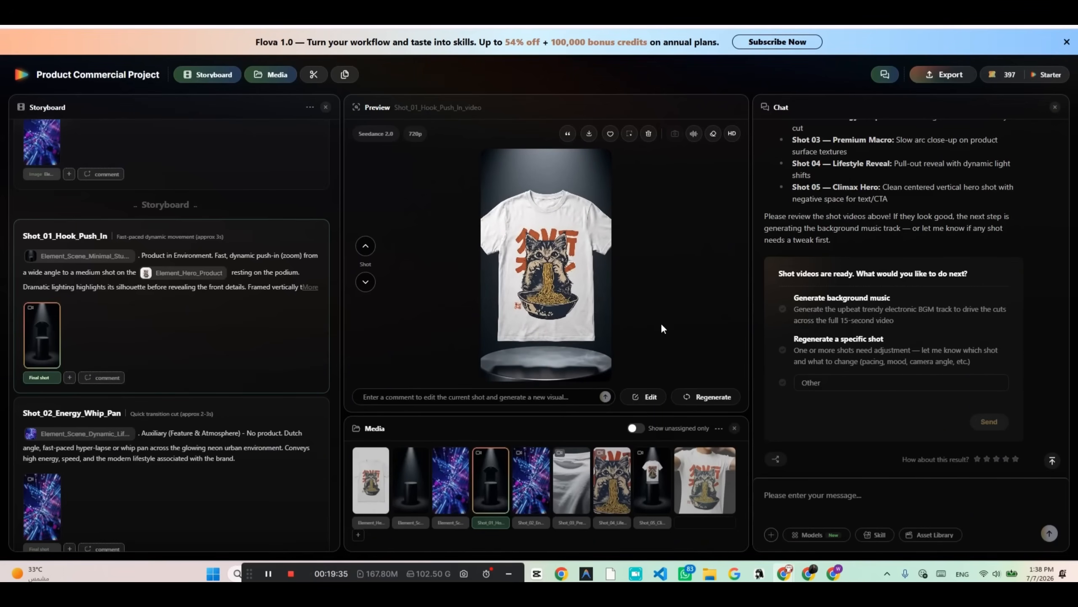
pyautogui.click(528, 485)
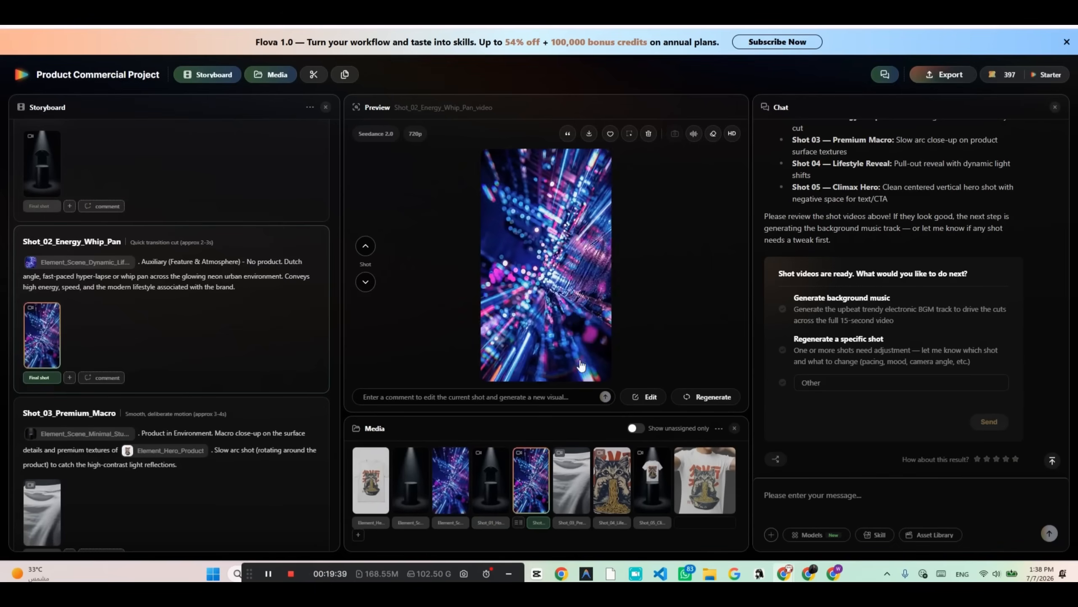